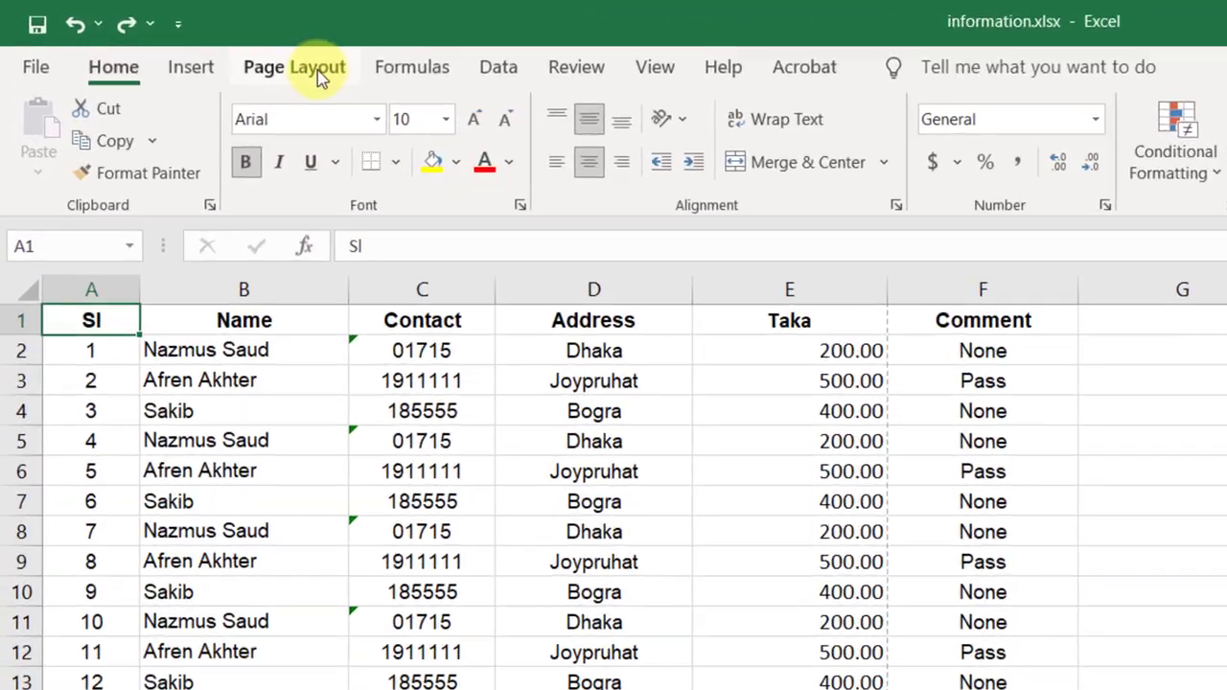
Step: Insert back-1.jpg from a file as the Info sheet's tiled background picture
left_click(173, 39)
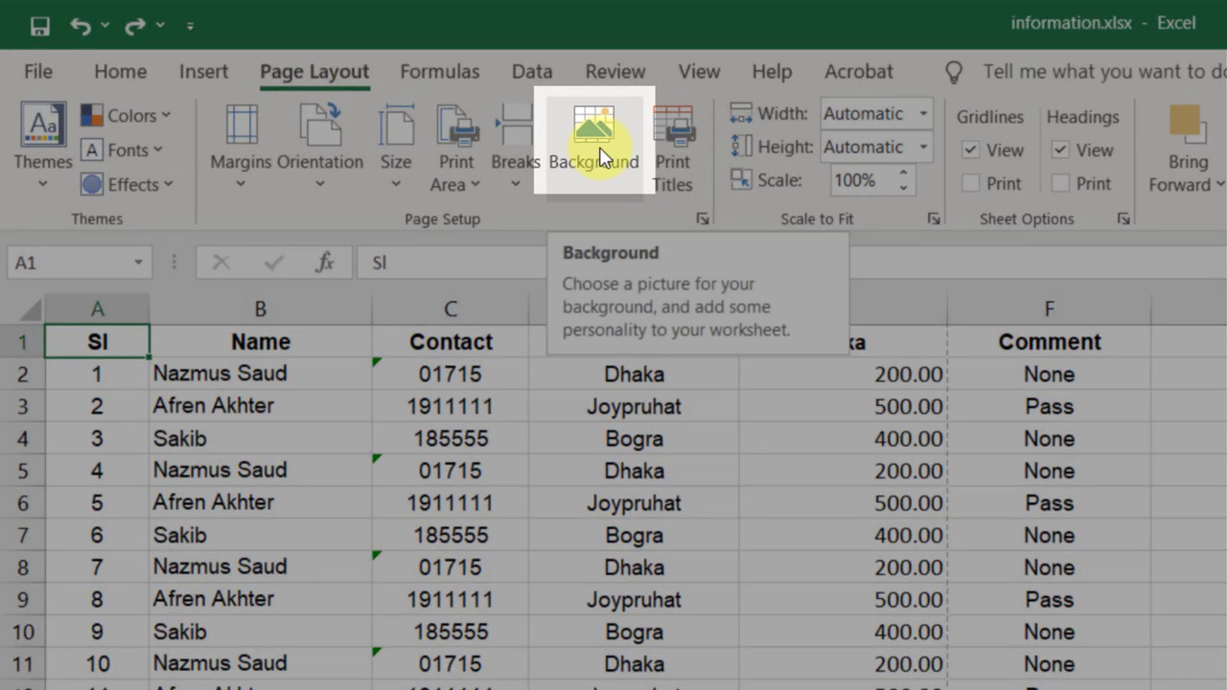
left_click(602, 158)
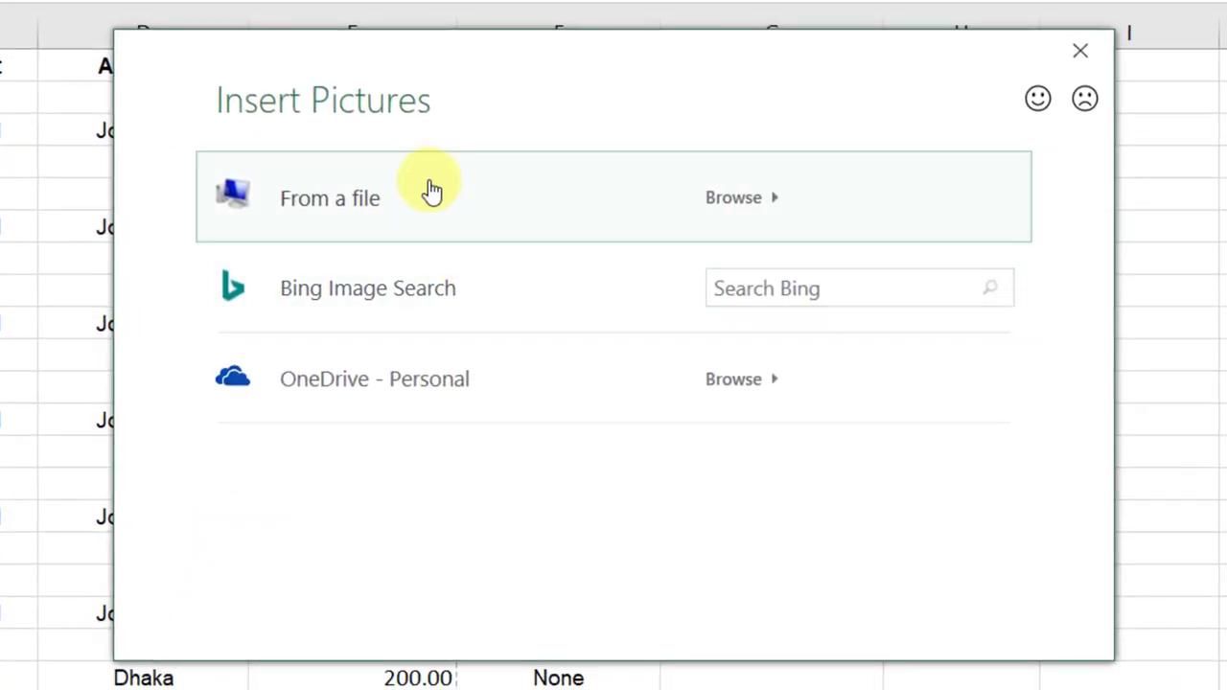
left_click(425, 199)
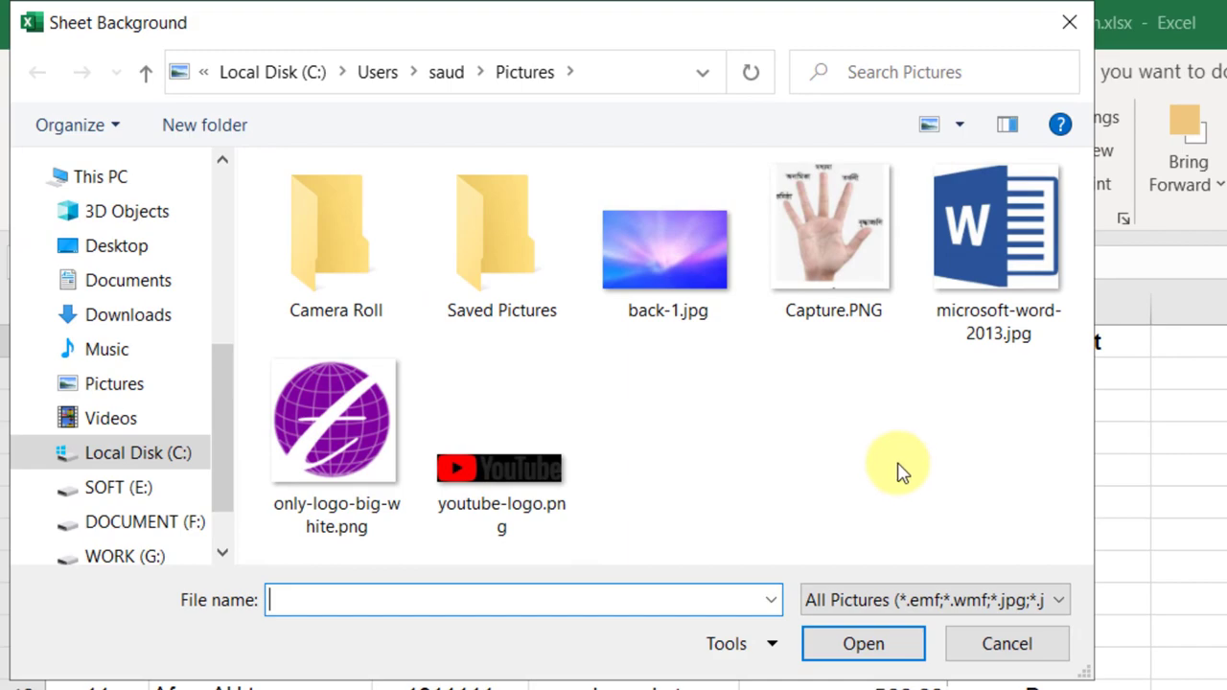
left_click(657, 316)
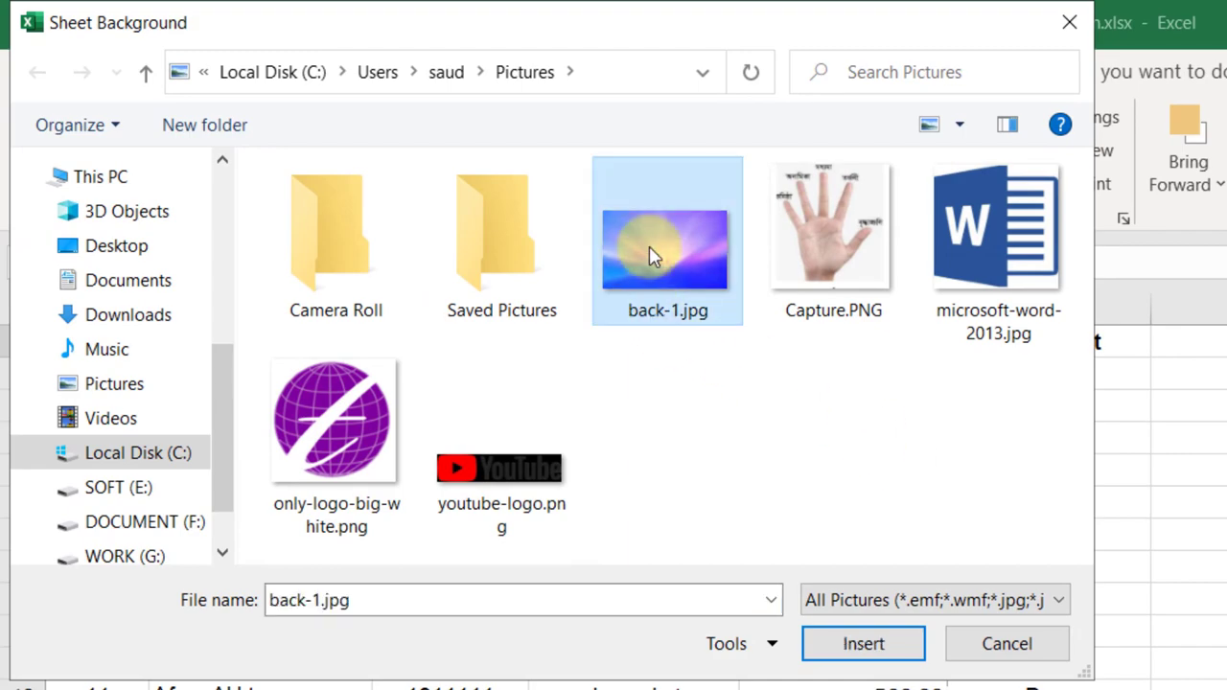
left_click(867, 649)
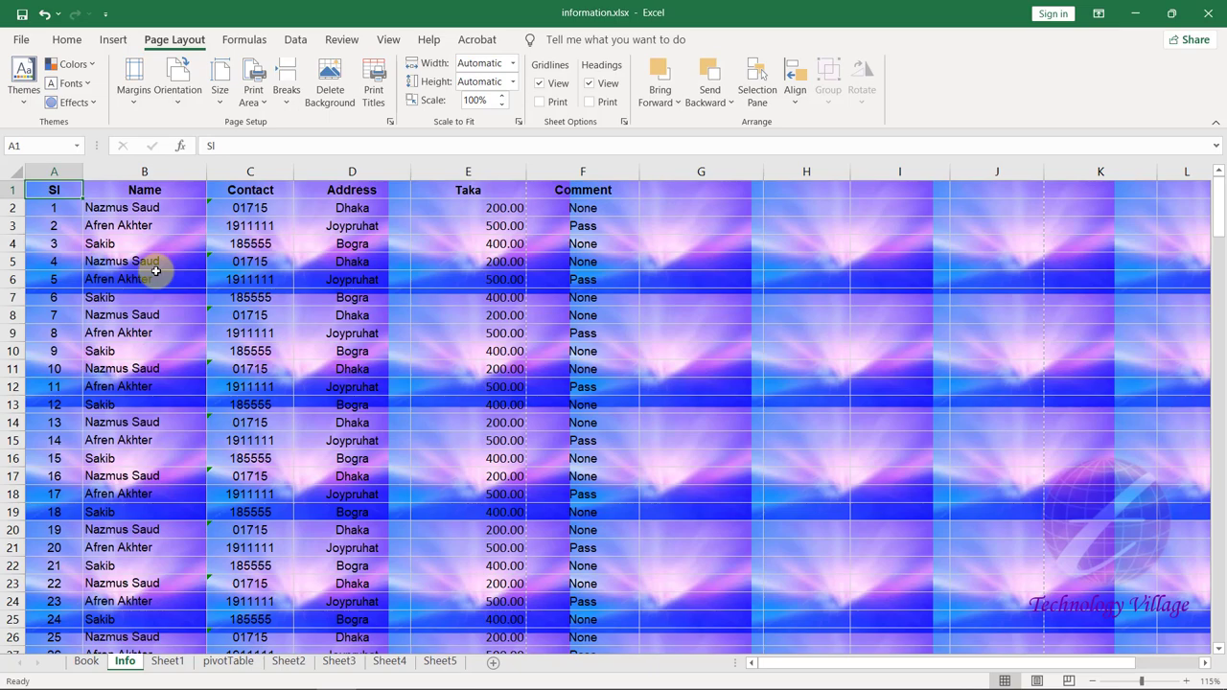
key("ctrl+p")
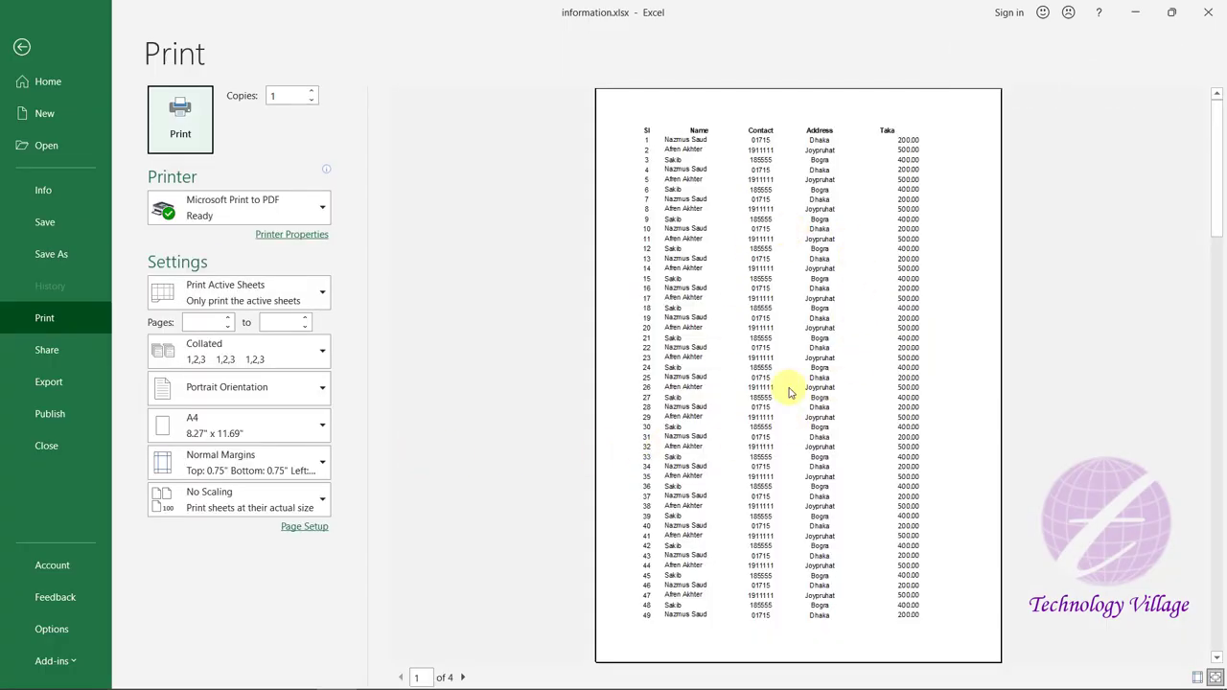
key("Escape")
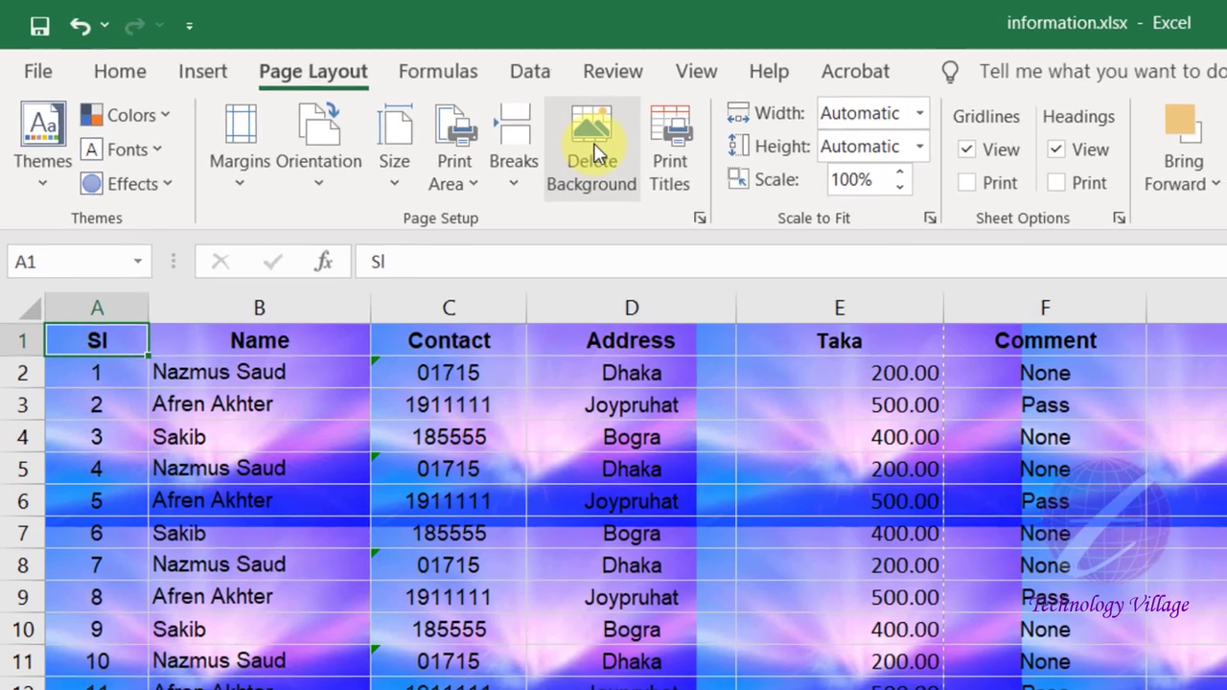
Step: Delete the back-1.jpg sheet background from the Page Layout tab
left_click(331, 79)
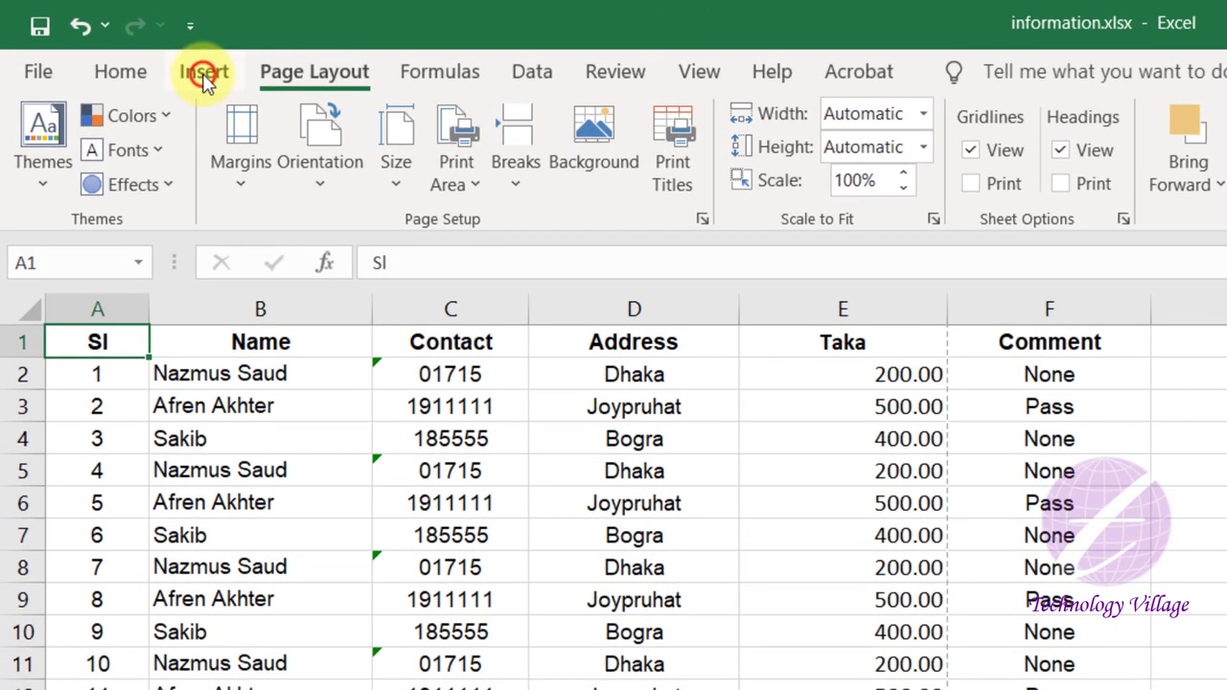
Step: Insert back-1.jpg as a picture in the centre header section, then leave header editing
left_click(114, 42)
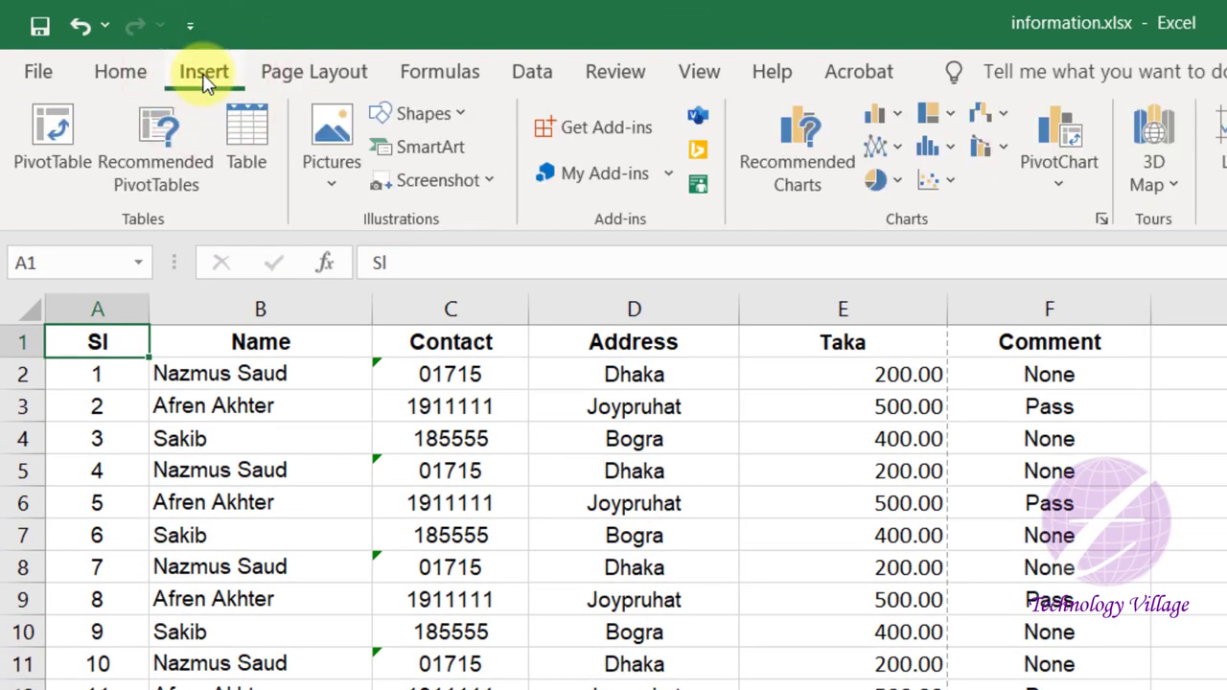
left_click(1141, 153)
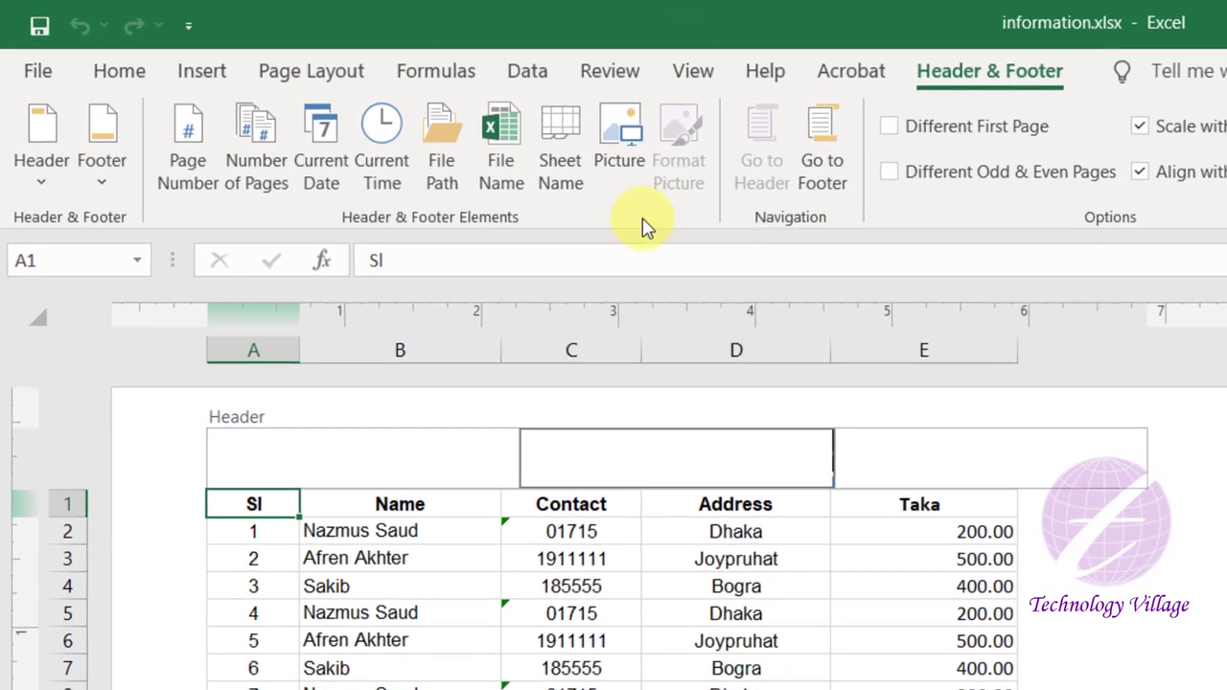
left_click(632, 163)
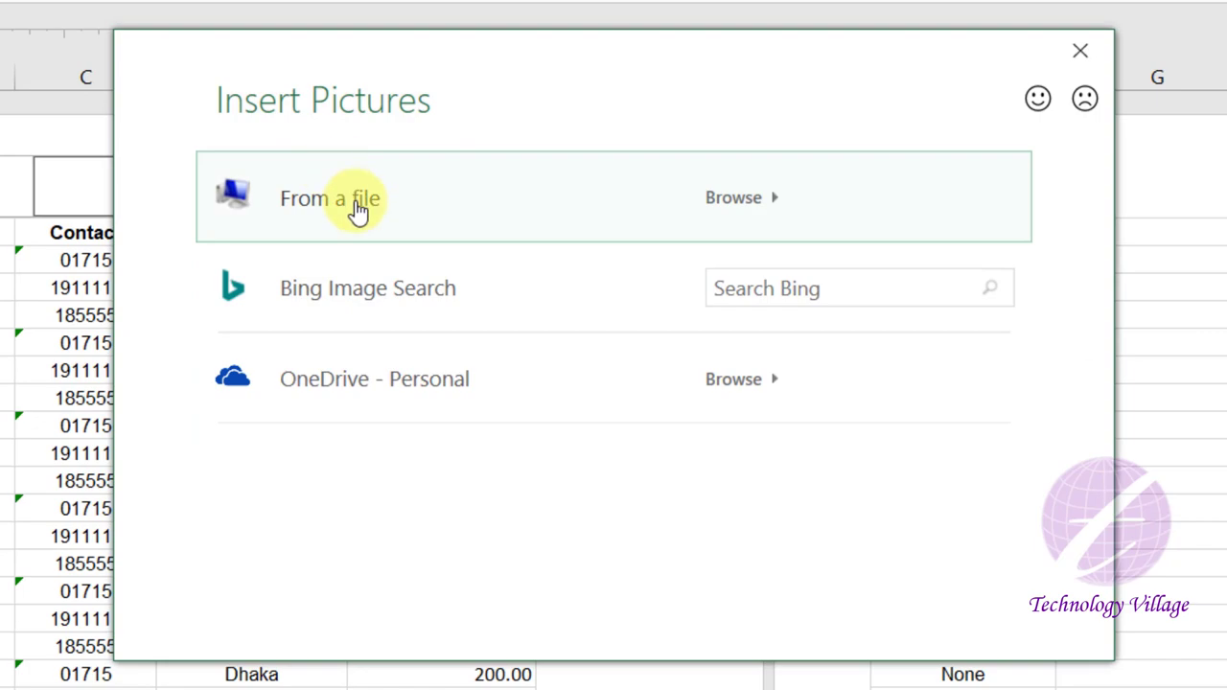
left_click(357, 213)
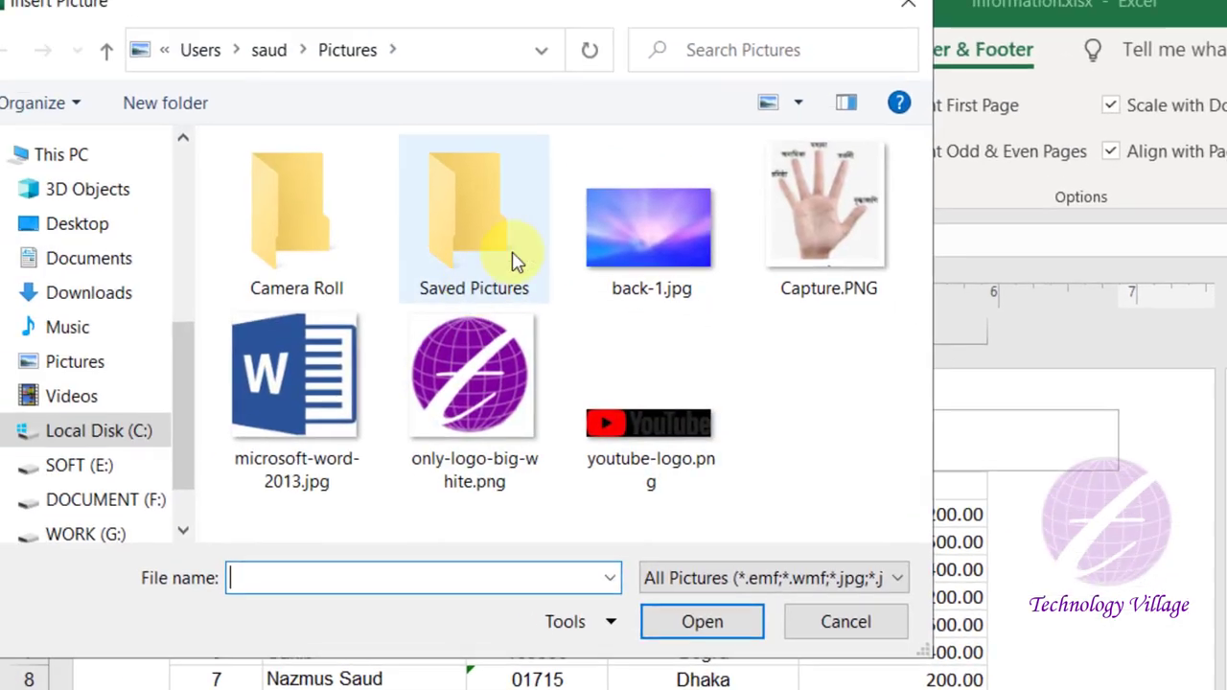
left_click(635, 241)
left_click(783, 652)
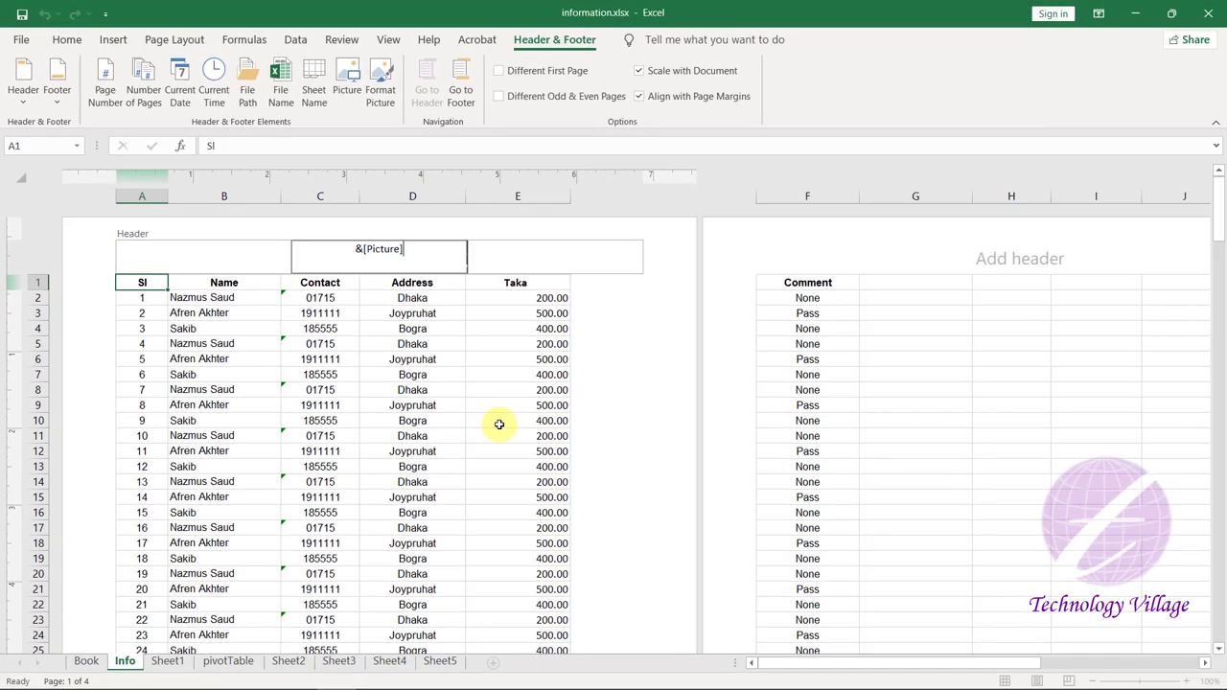
left_click(498, 424)
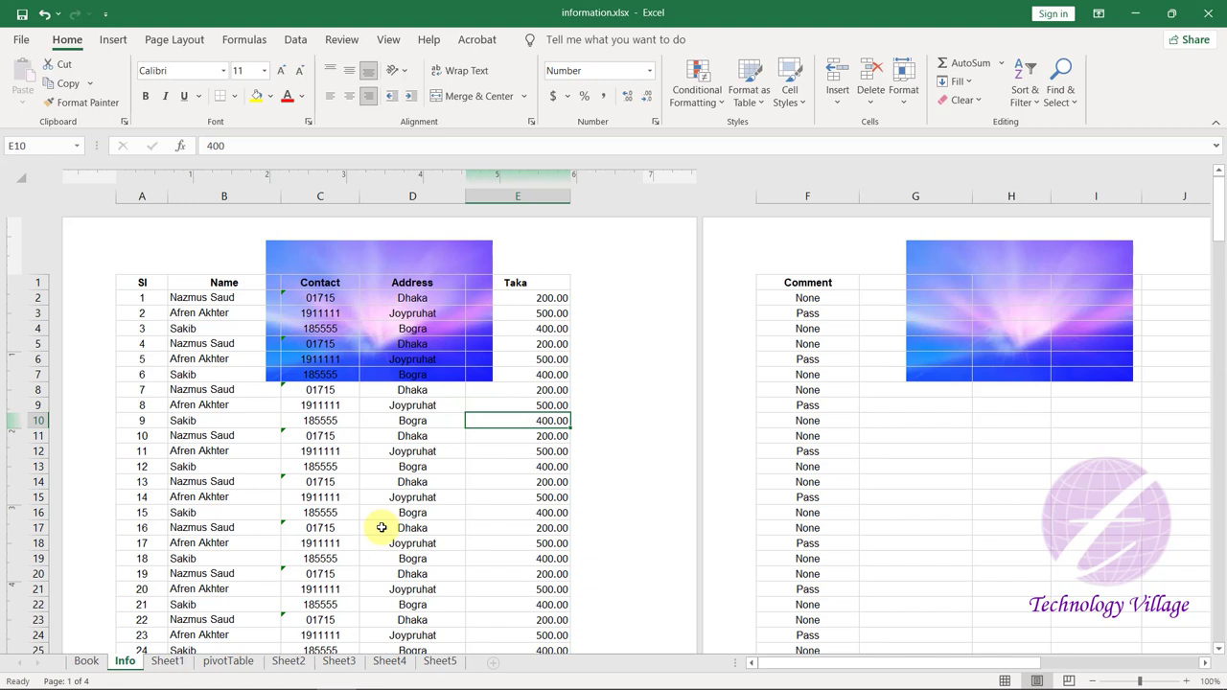
Step: Add two blank lines before &[Picture] in the centre header to push the picture down the page
left_click(354, 252)
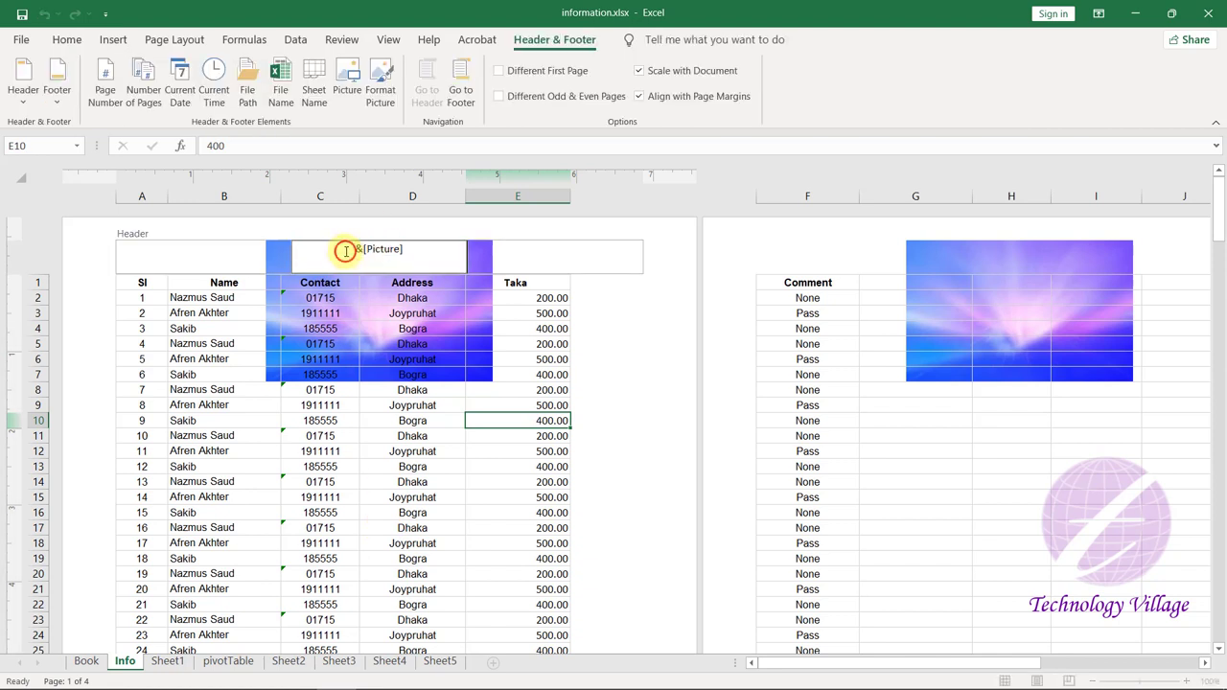
key("Return")
key("Return")
key("Return")
key("Return")
key("Return")
key("Return")
key("Return")
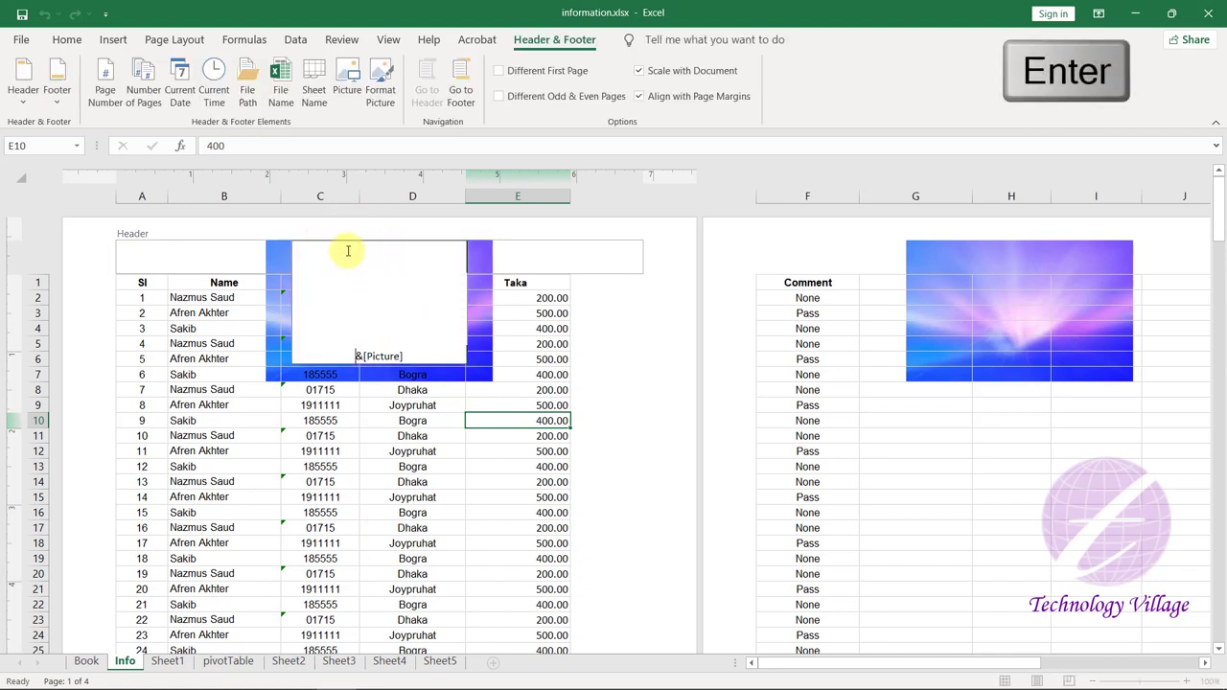
key("Return")
key("Return")
key("Return")
key("Return")
key("Return")
key("Return")
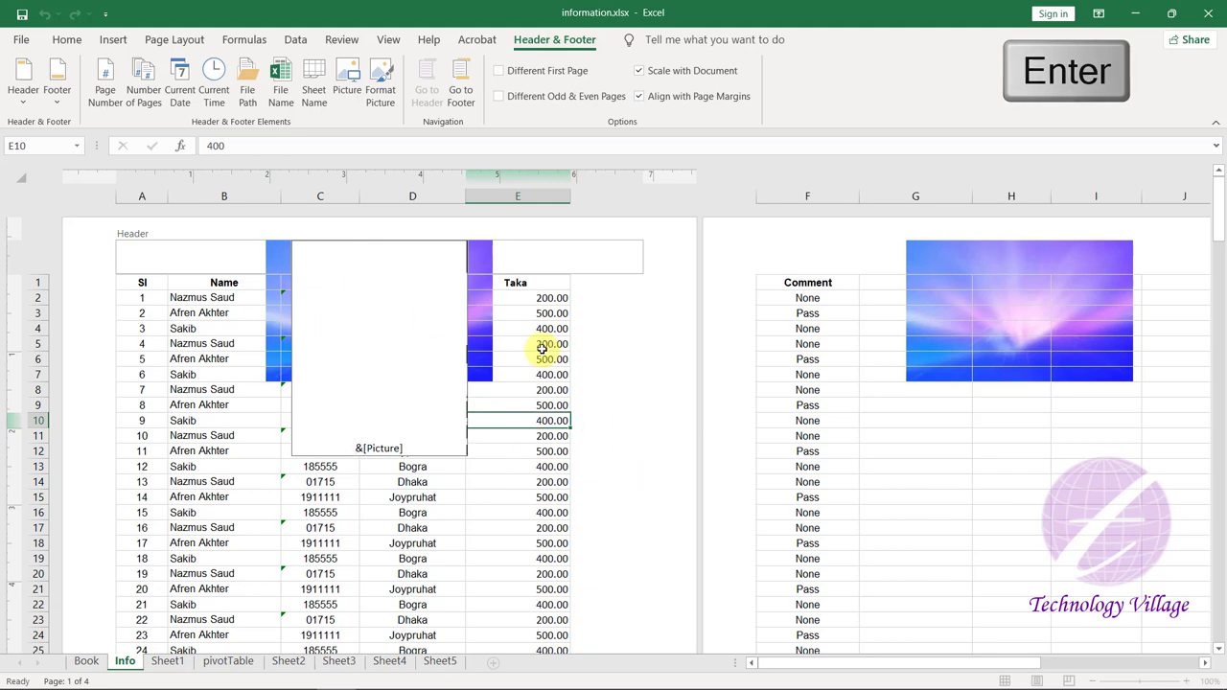
left_click(543, 345)
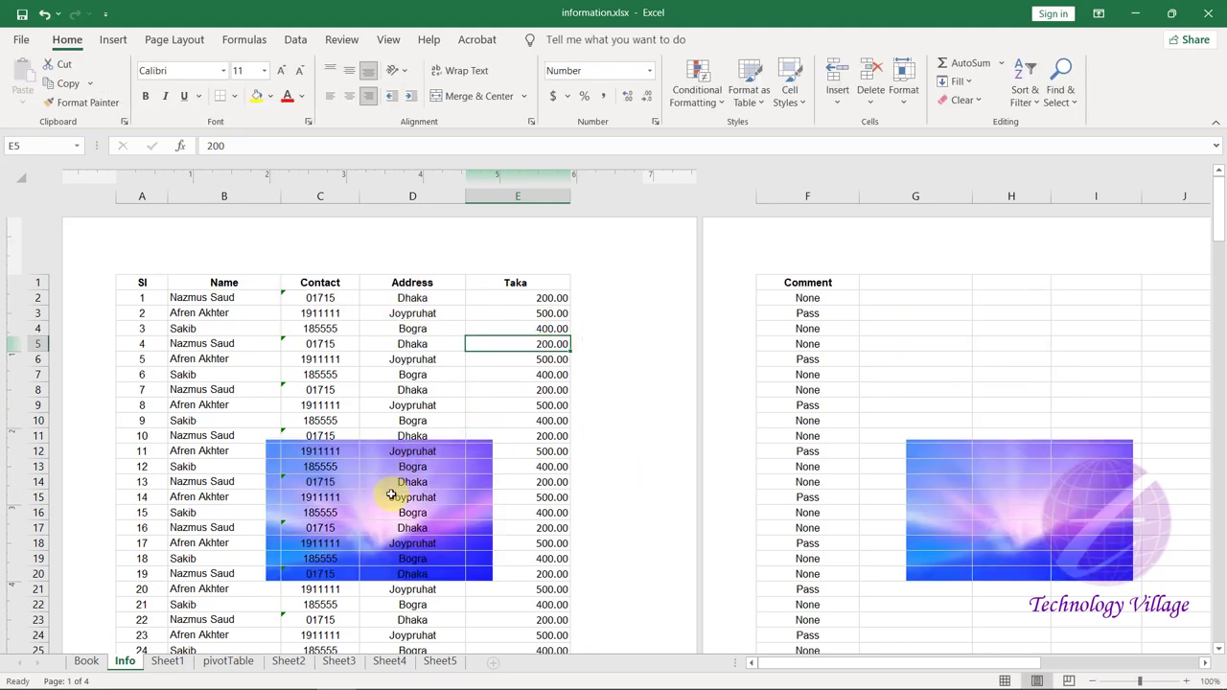
scroll(391, 494, "down", 6)
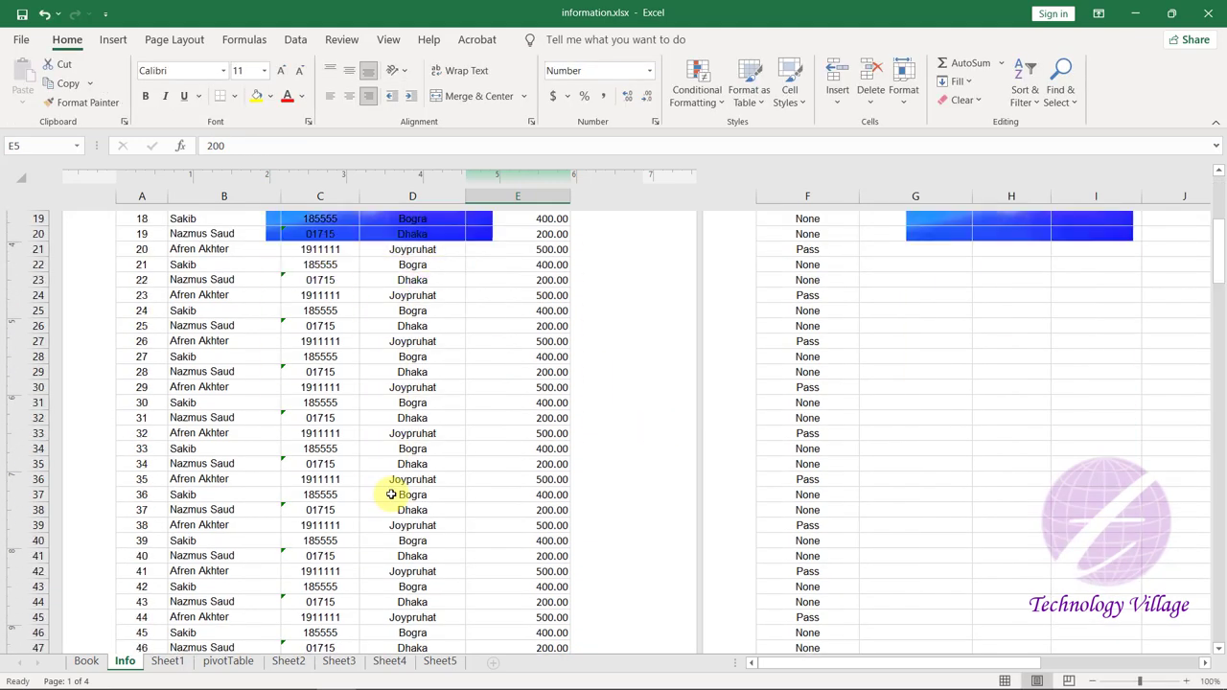
scroll(397, 498, "down", 4)
scroll(391, 485, "up", 4)
scroll(397, 501, "up", 4)
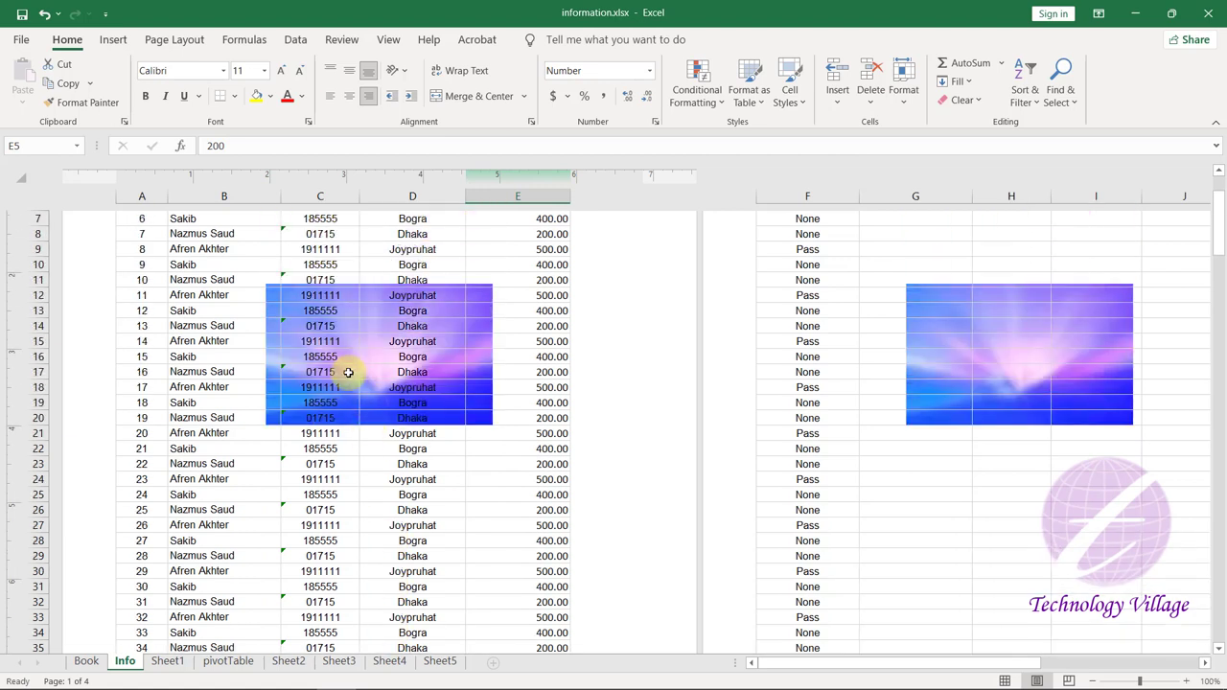
scroll(361, 489, "up", 1)
scroll(361, 488, "up", 3)
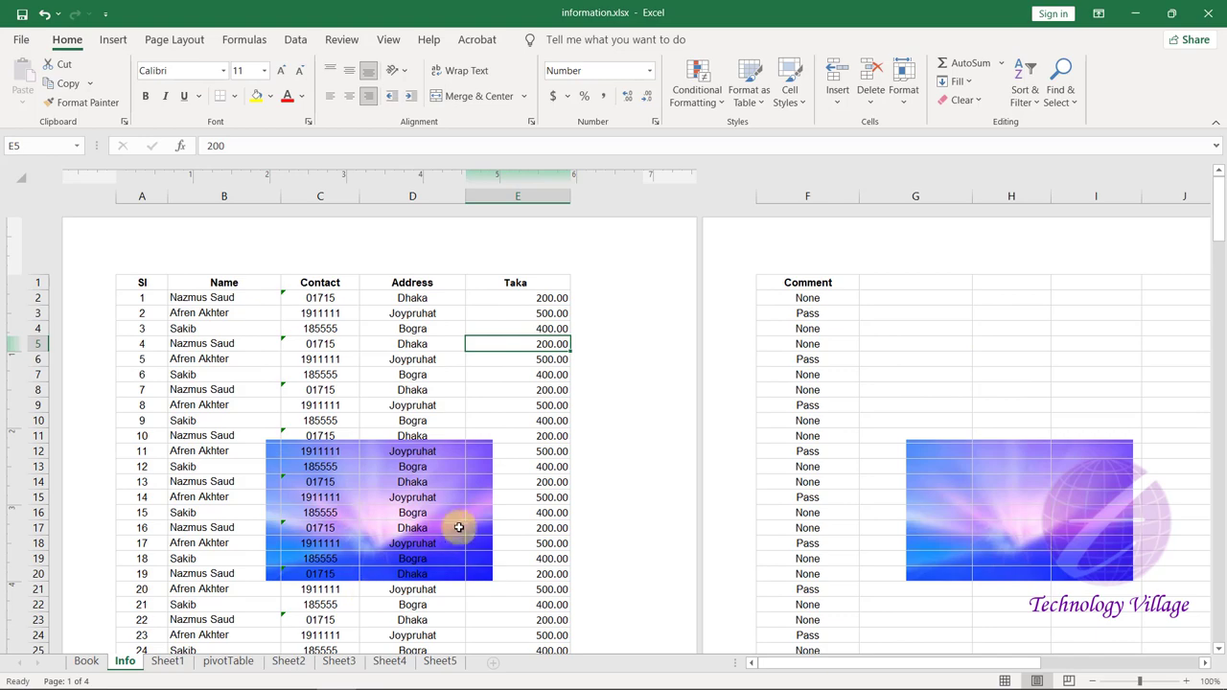
Step: Raise the header picture's height to 2.24" (122%, 3.6" wide) in Format Picture
left_click(371, 253)
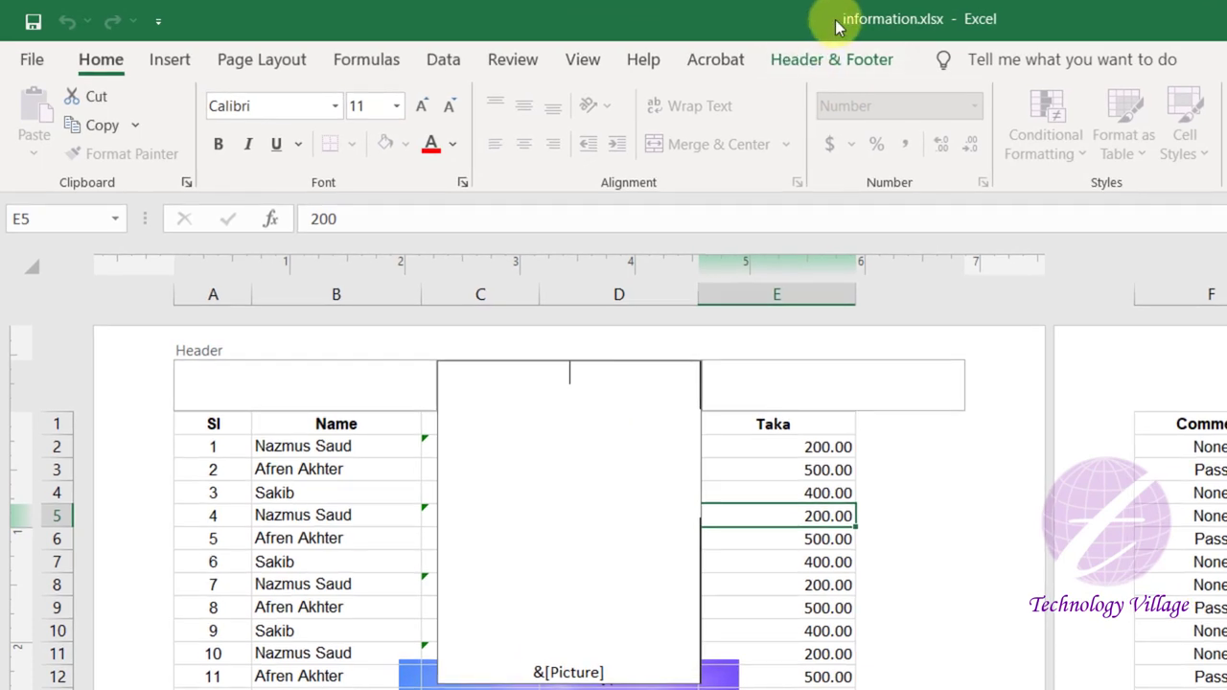
left_click(840, 58)
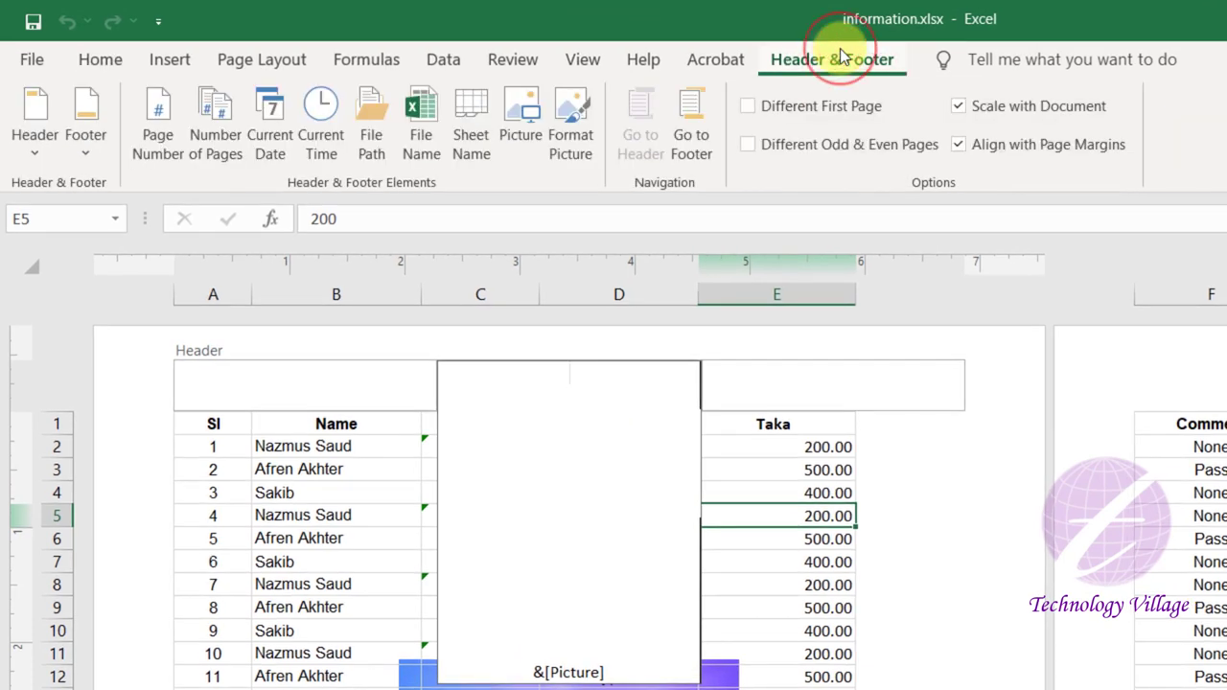
left_click(575, 145)
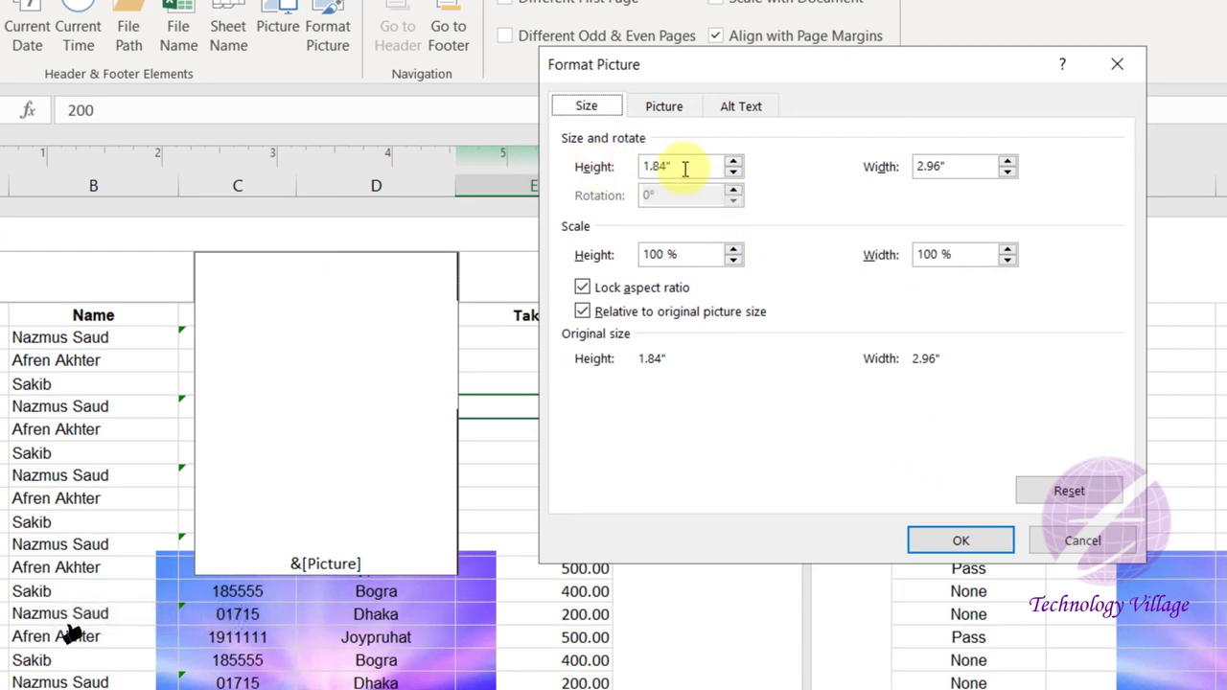
left_click(733, 161)
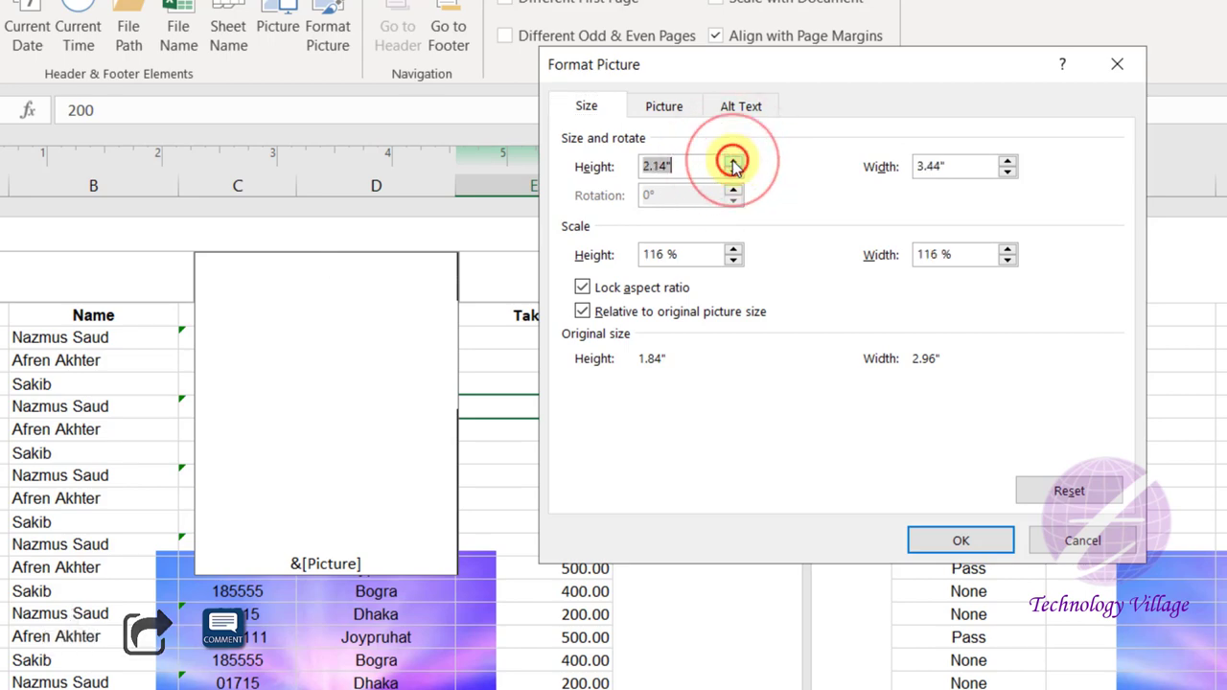
left_click(733, 161)
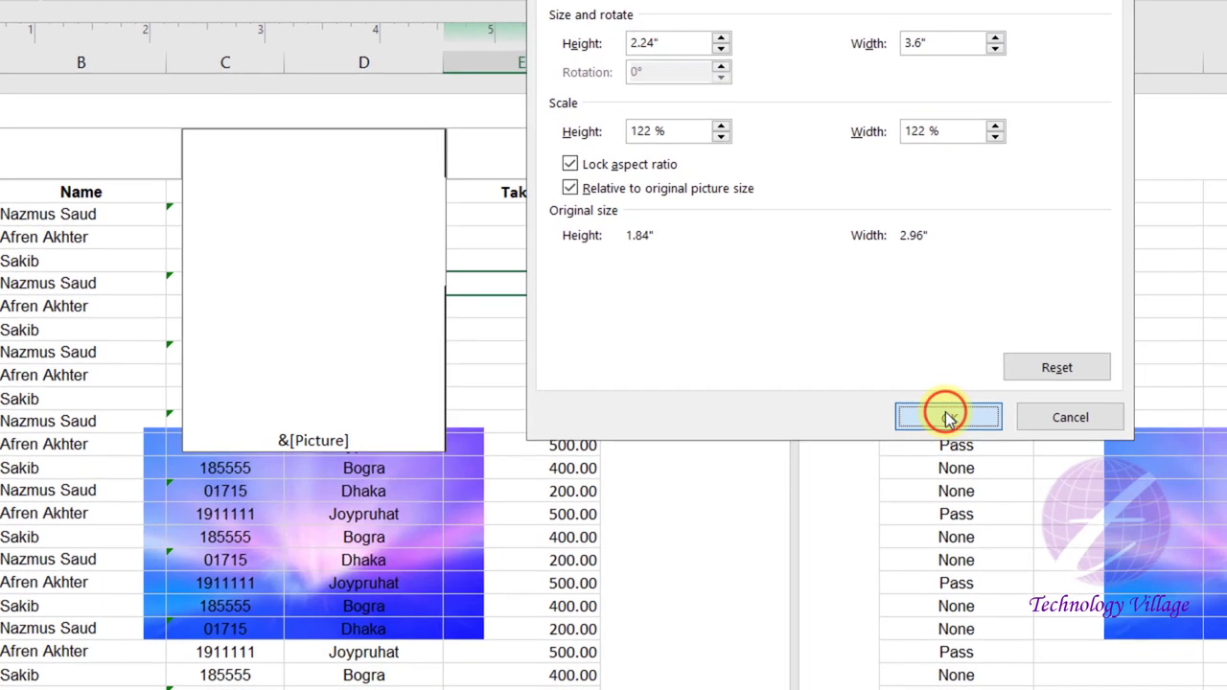
left_click(946, 419)
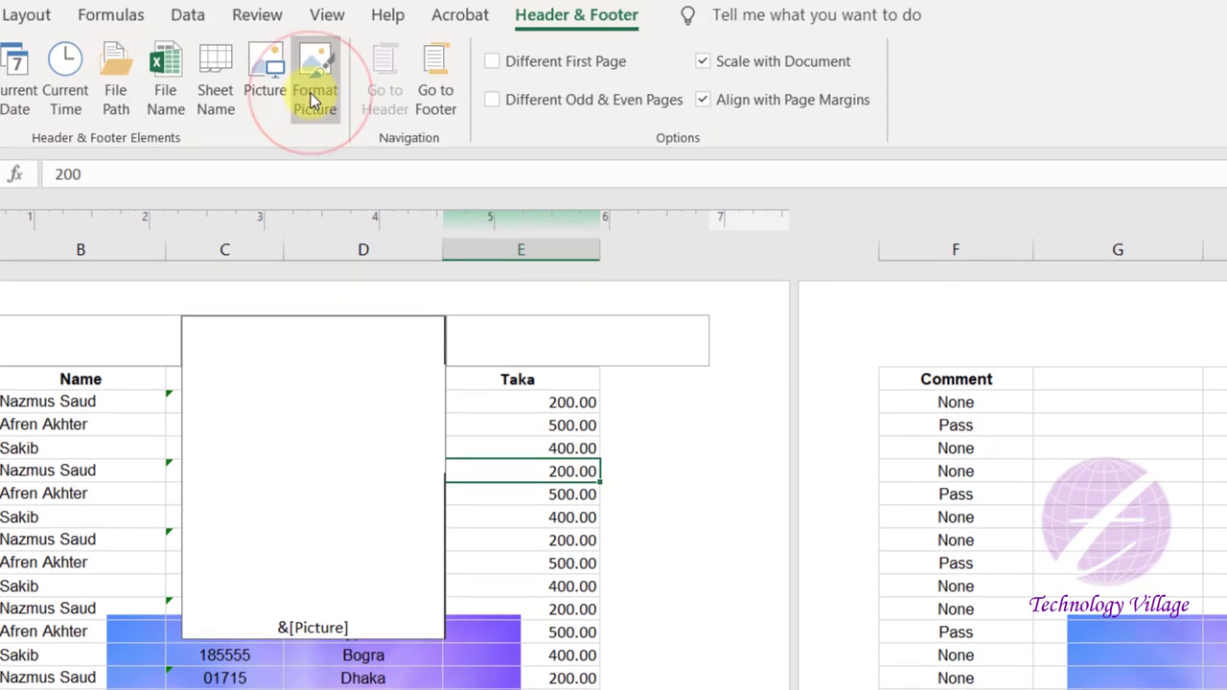
Step: Review the picture's Picture tab settings, close the dialog and return to the cells
left_click(315, 96)
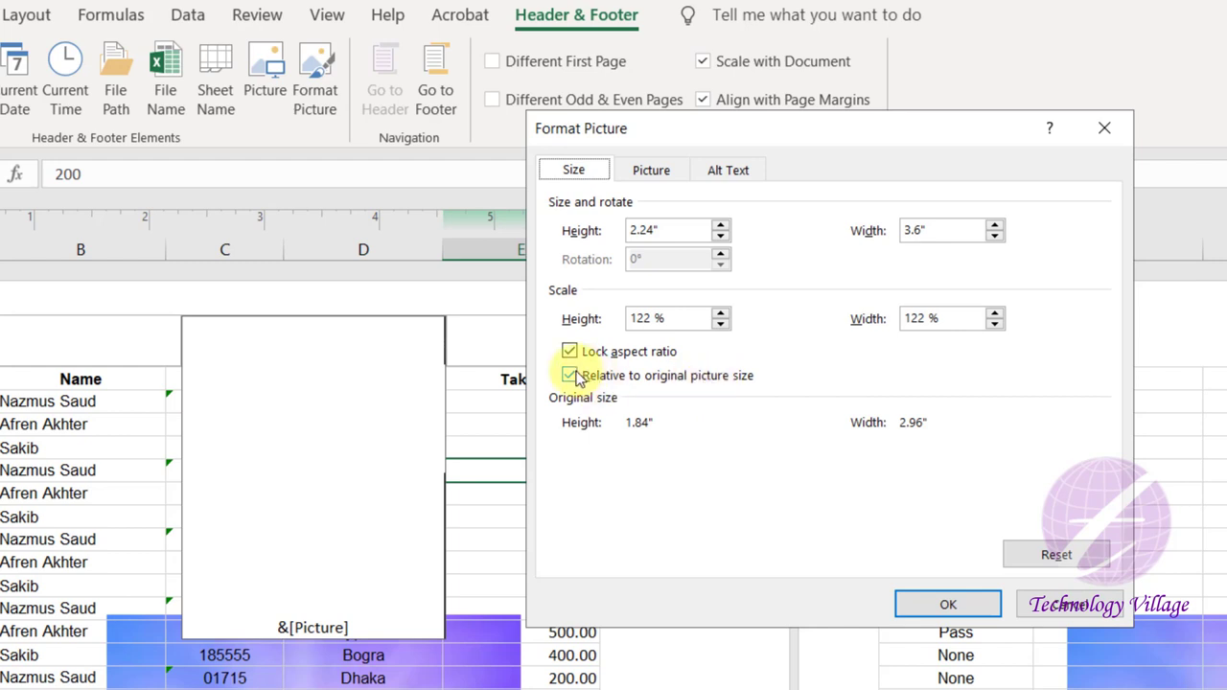
left_click(661, 175)
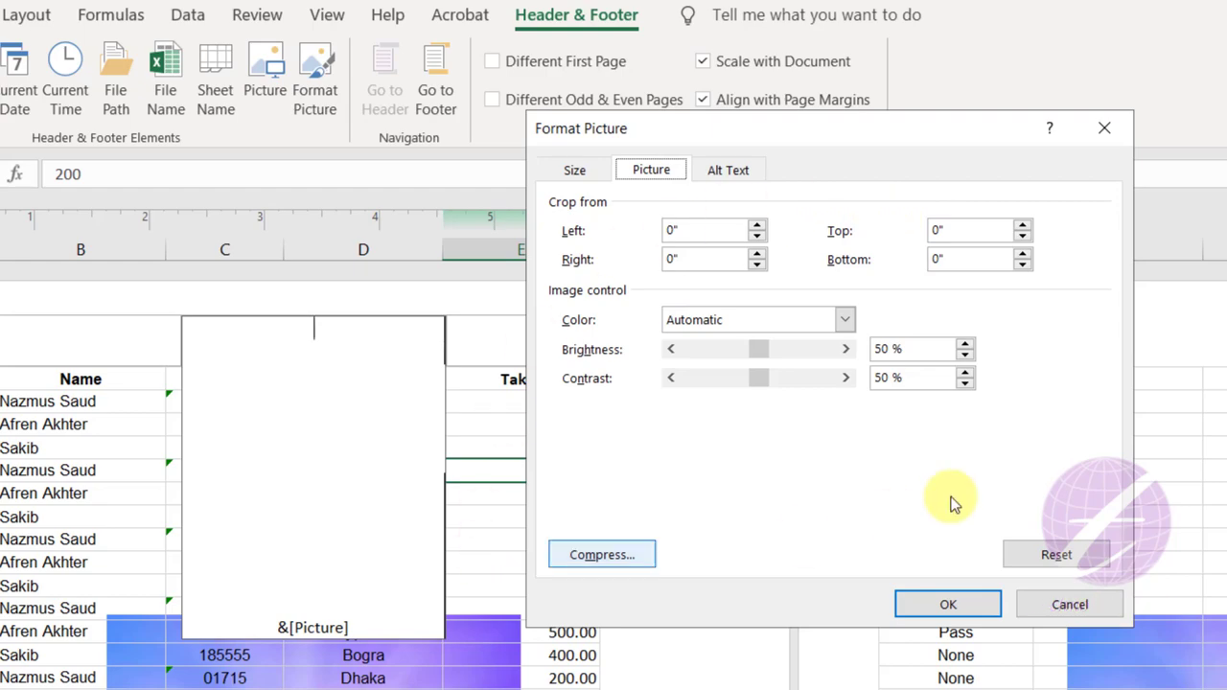
left_click(1067, 606)
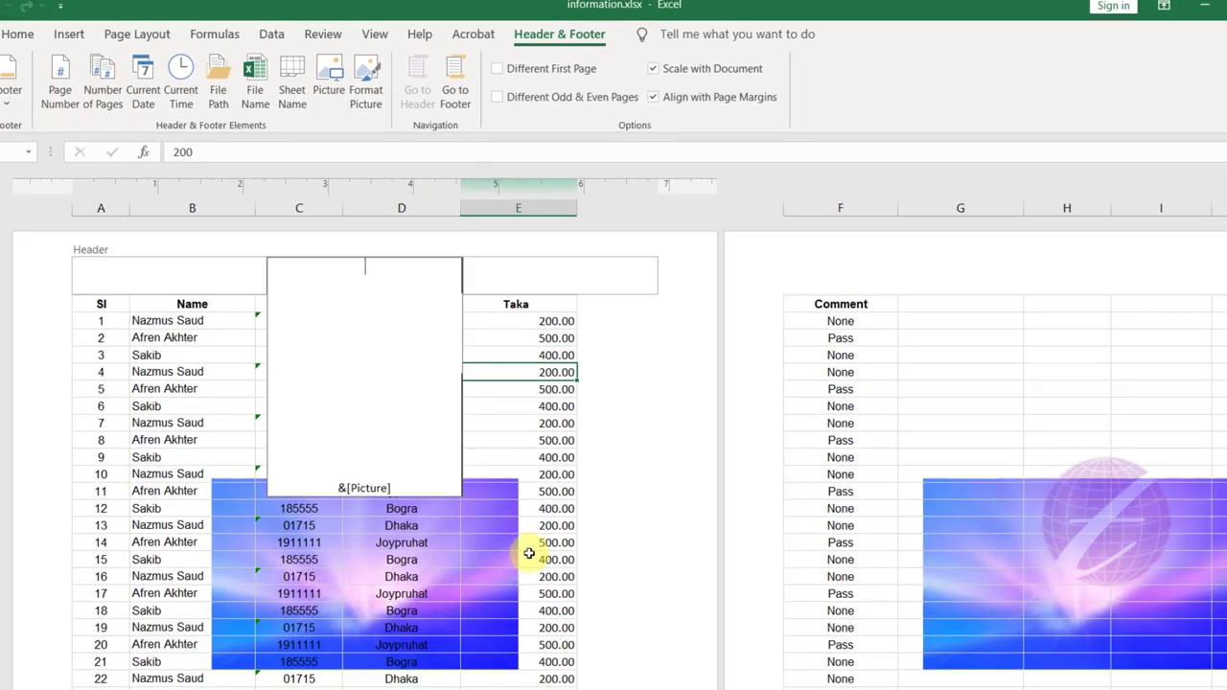
left_click(543, 388)
left_click(538, 389)
Step: Check the enlarged picture in print preview, then reopen the centre header for formatting
key("ctrl+p")
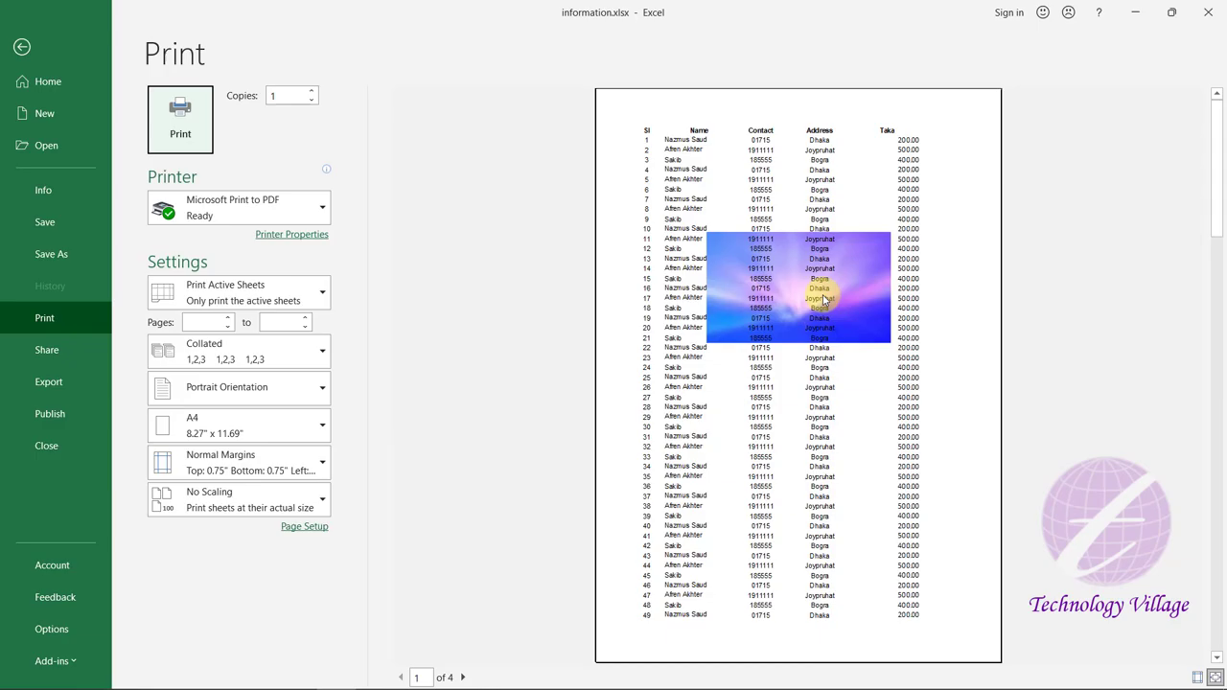
key("Escape")
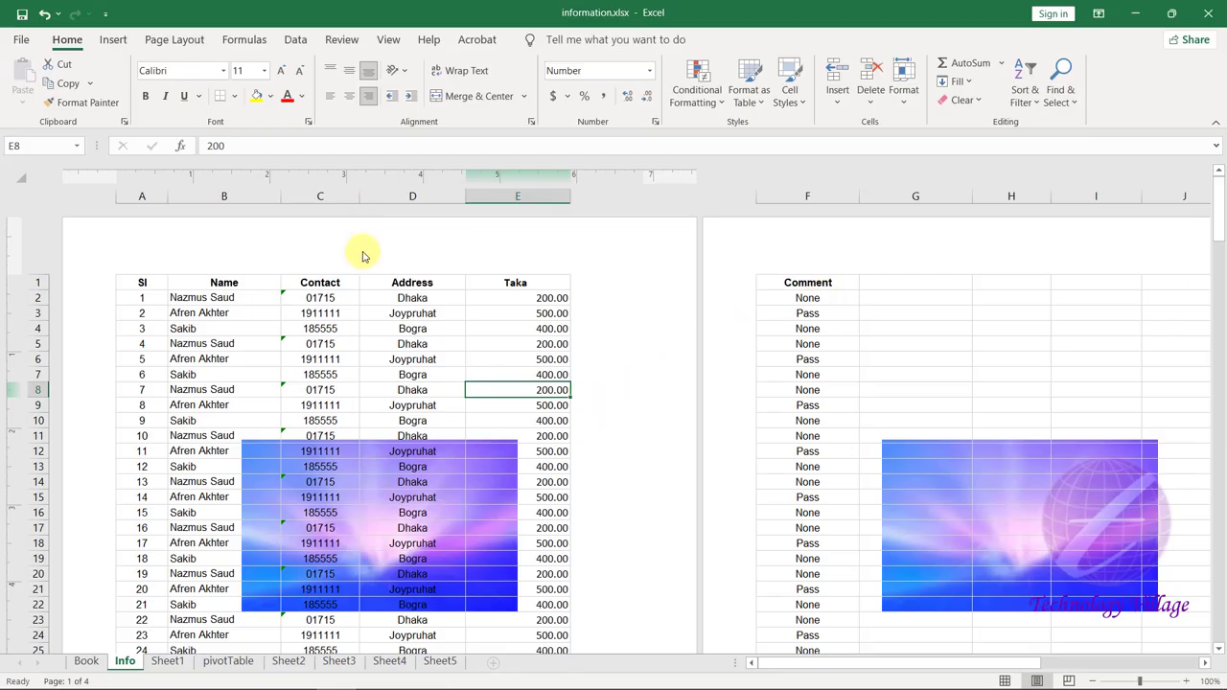
left_click(362, 256)
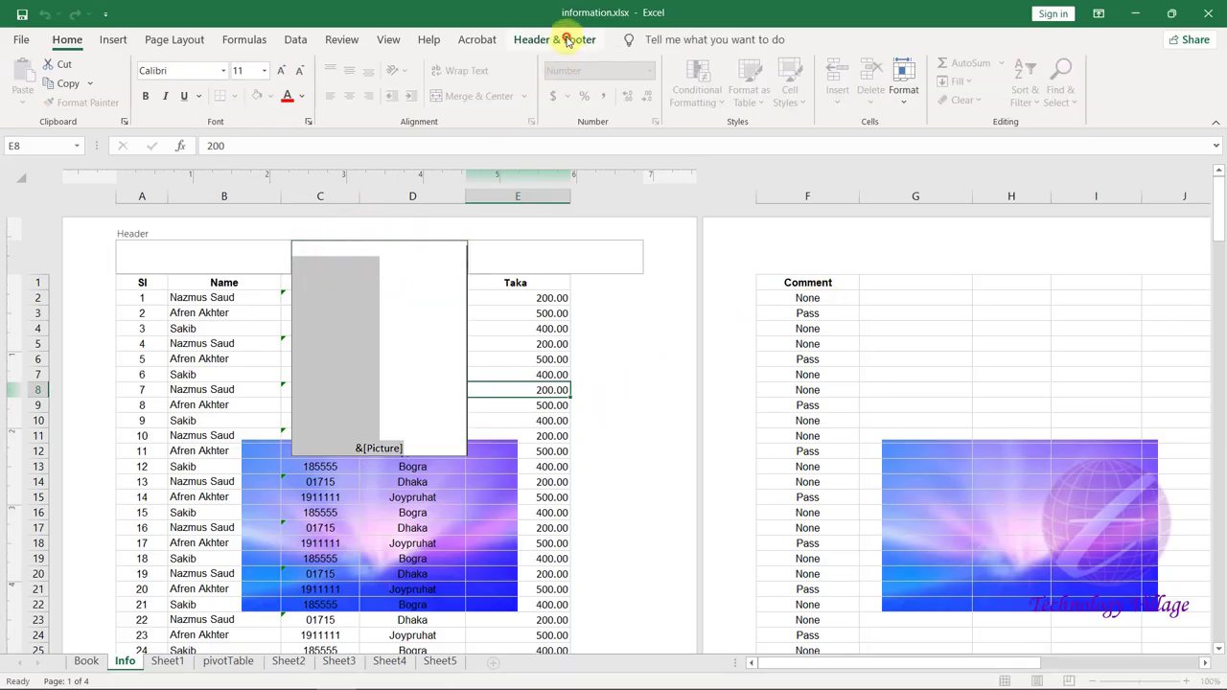
left_click(566, 41)
Step: Set the header picture's colour to Washout and open the print preview to view it
left_click(380, 84)
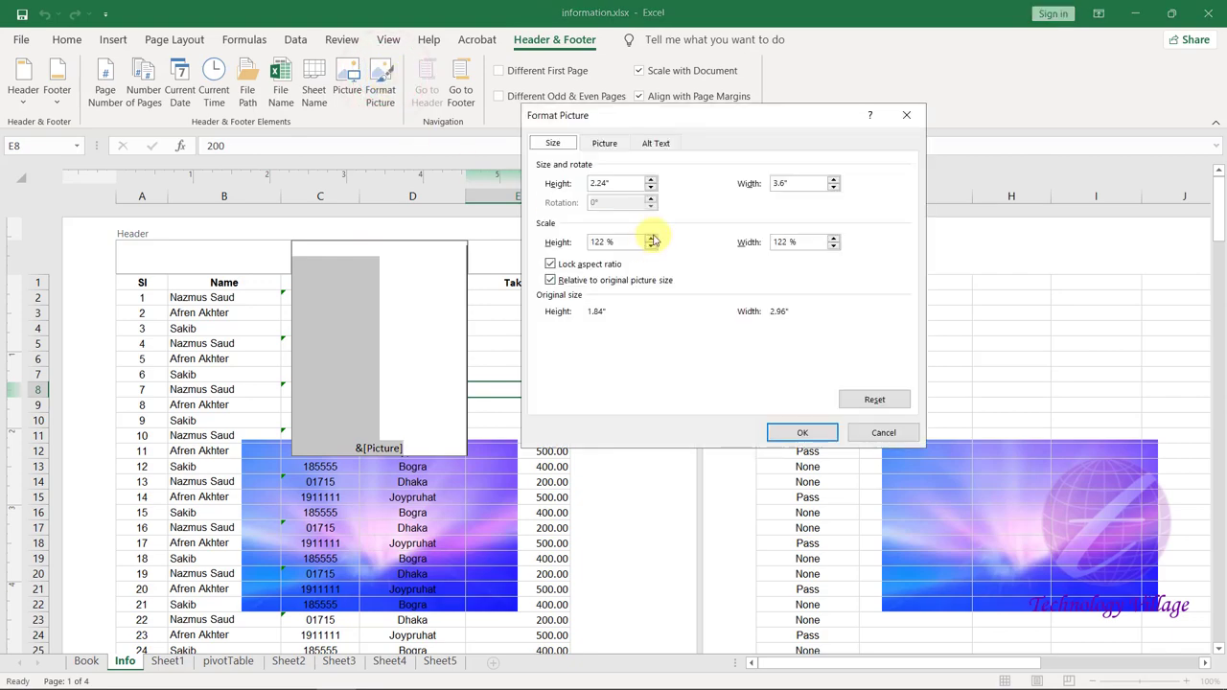
left_click(605, 144)
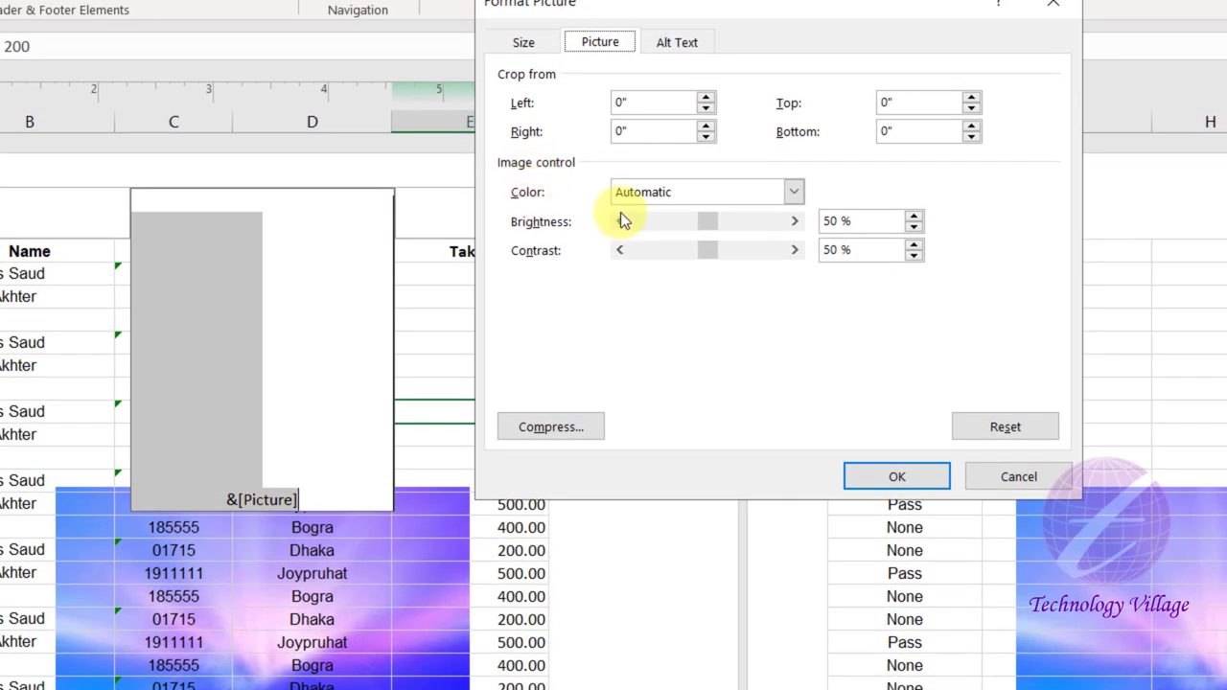
left_click(682, 188)
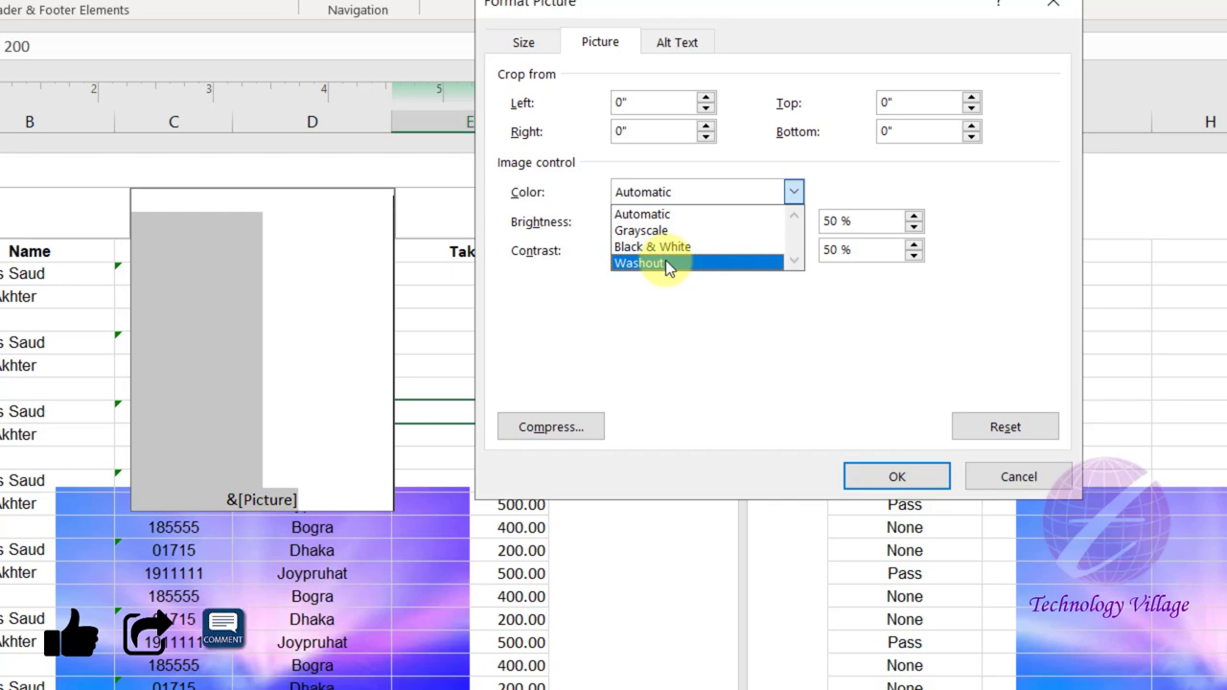
left_click(668, 264)
left_click(902, 479)
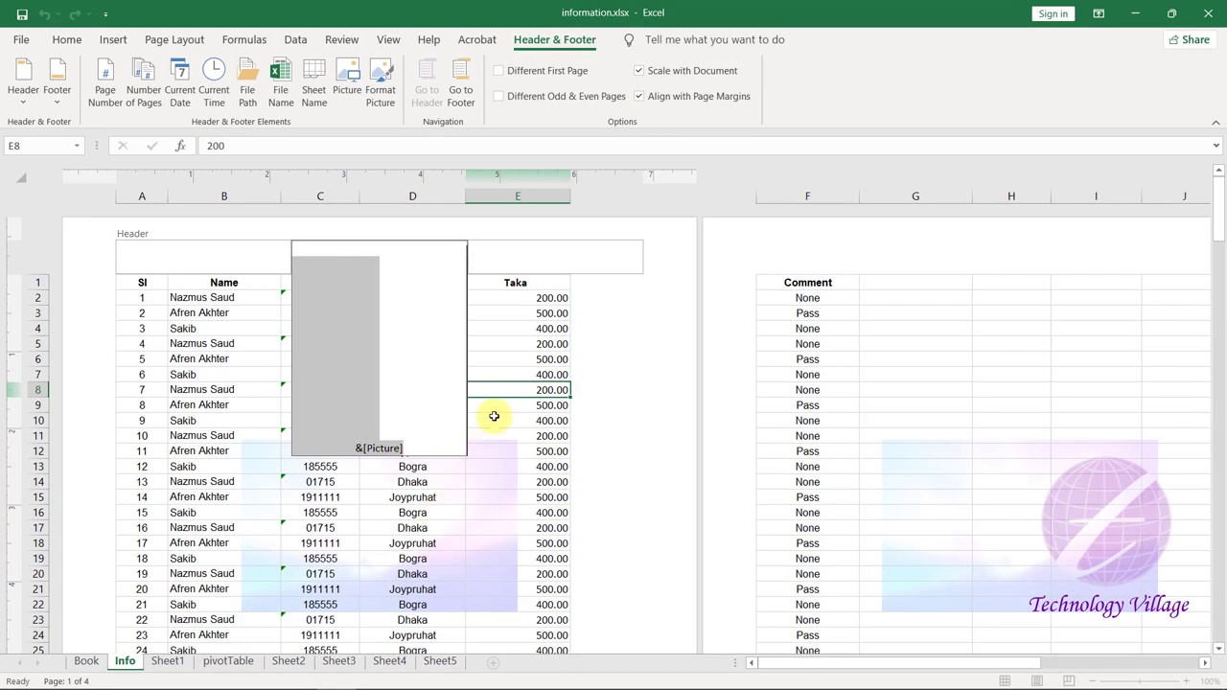
left_click(494, 415)
key("ctrl+p")
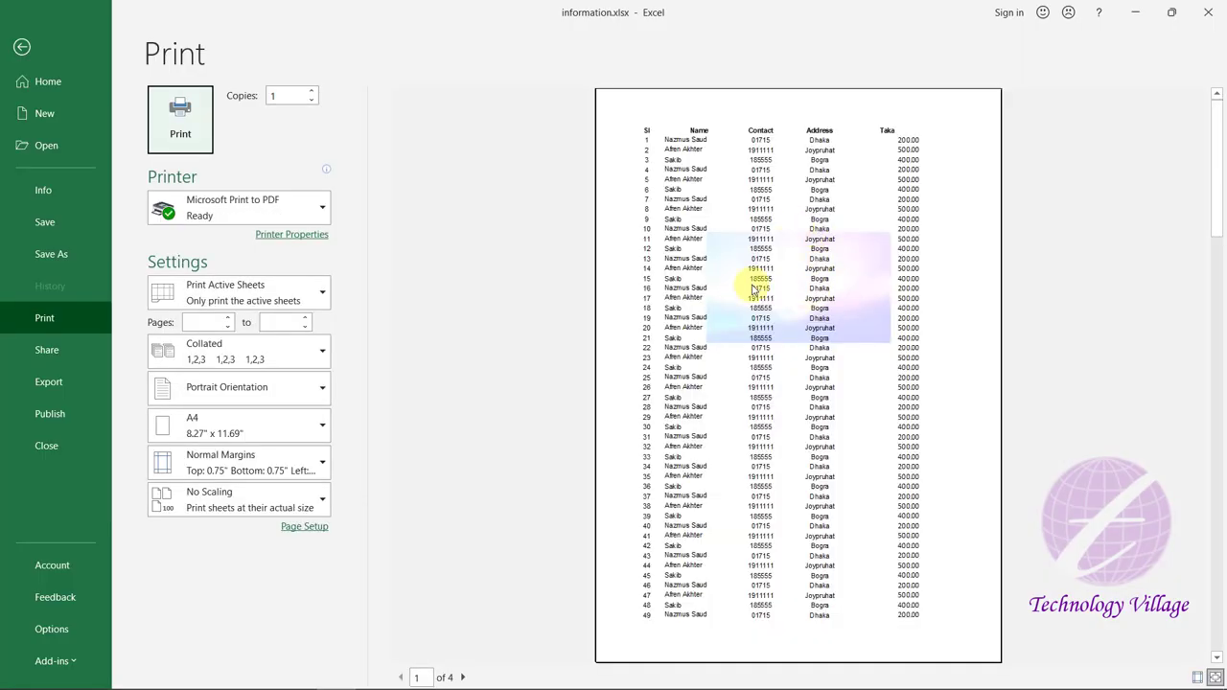
Step: Leave the print preview after checking the pale watermark behind rows 11–22
key("Escape")
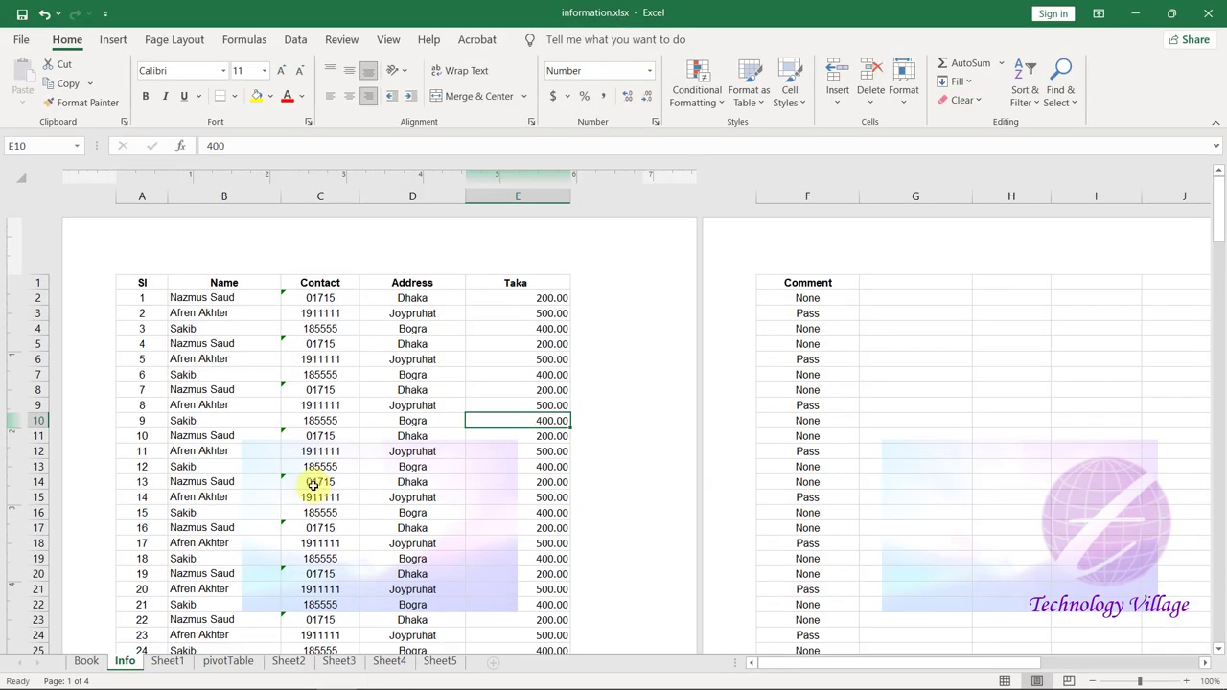
Step: Delete the &[Picture] code from the centre header and confirm the plain page in print preview
left_click(394, 252)
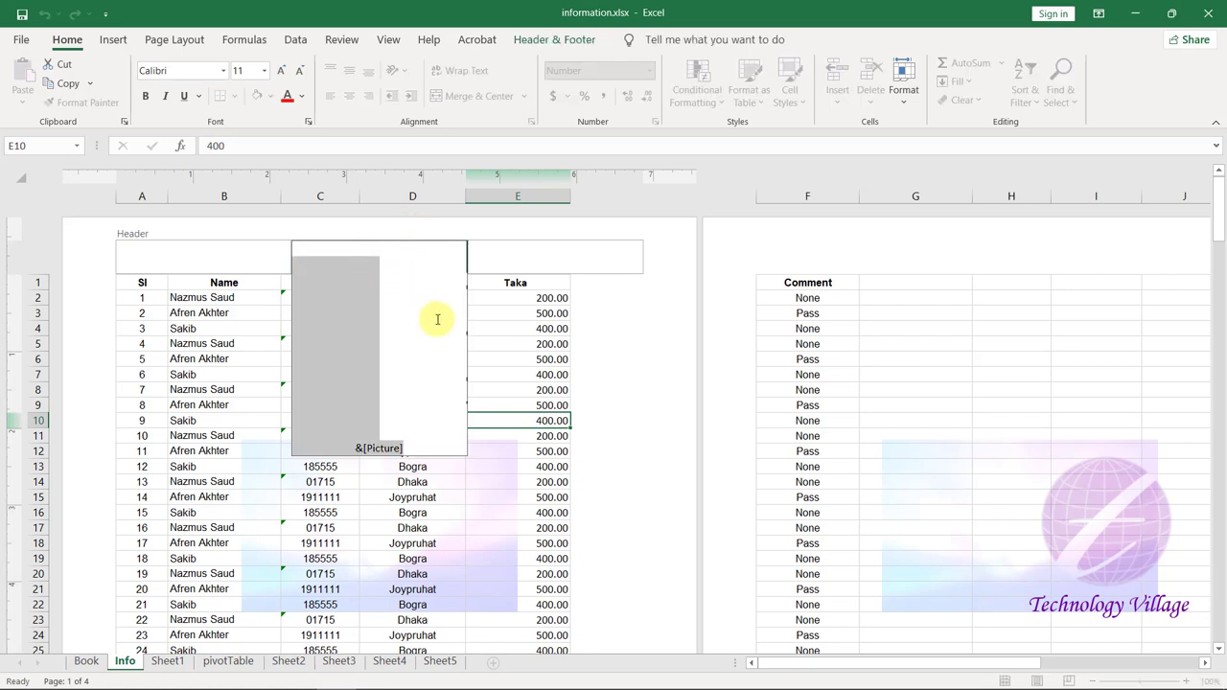
left_click(420, 377)
left_click(414, 446)
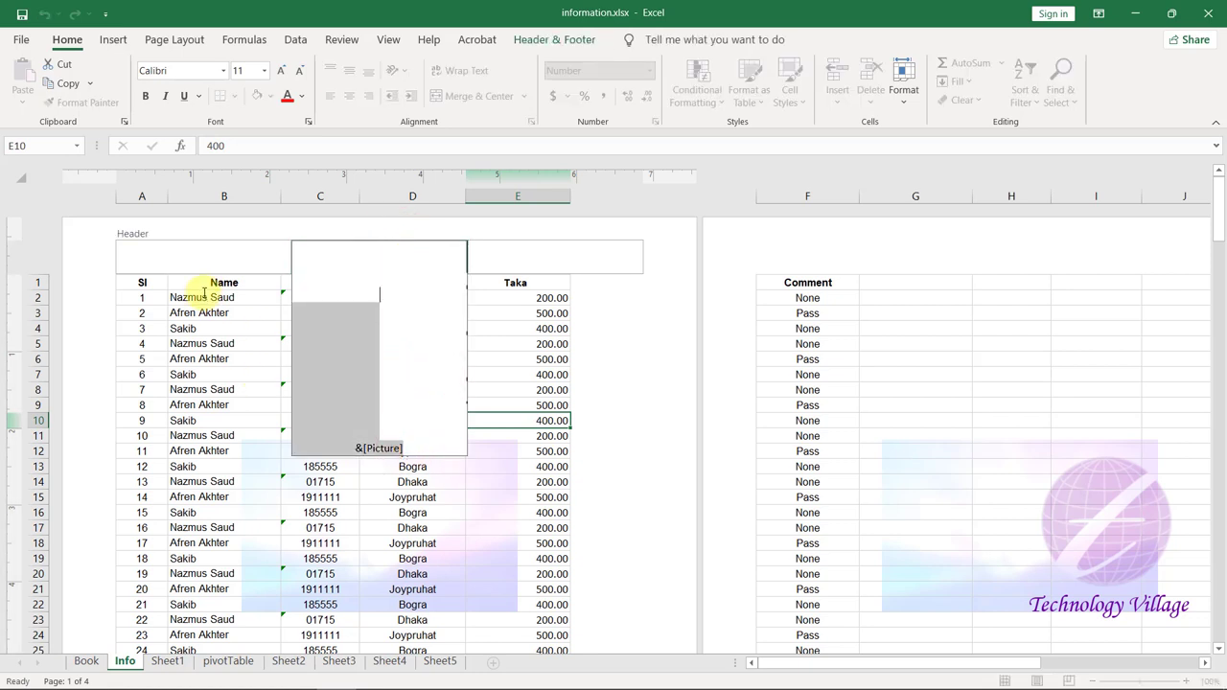
key("Delete")
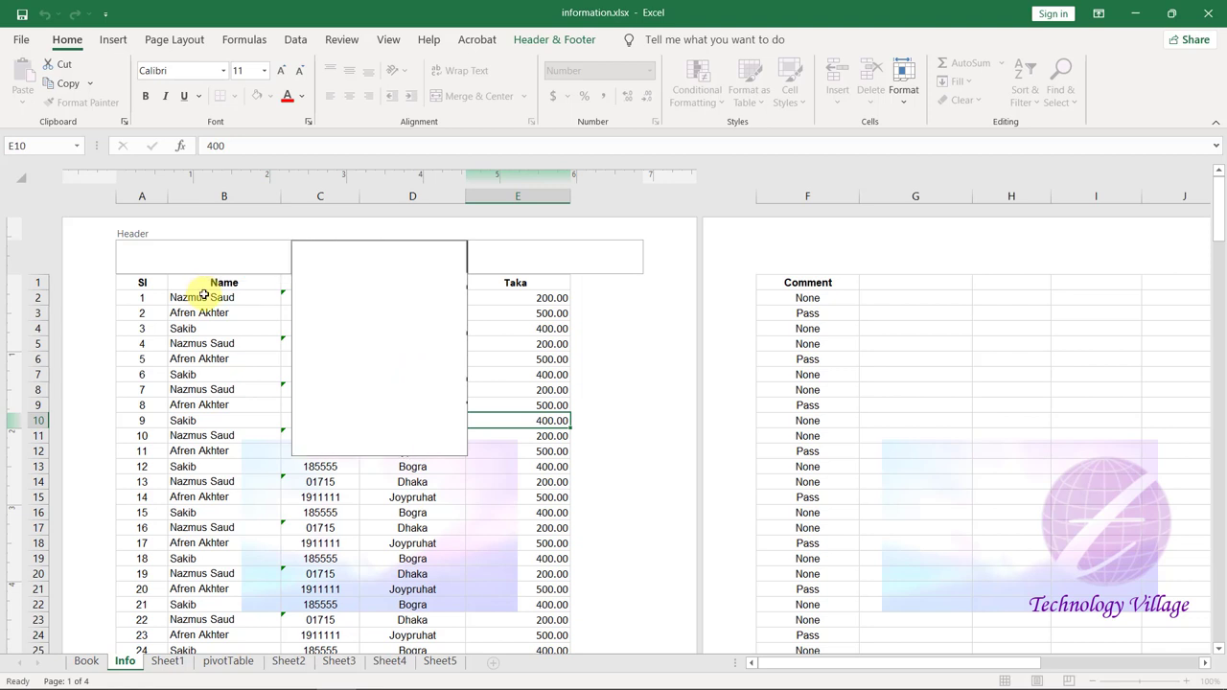
left_click(522, 359)
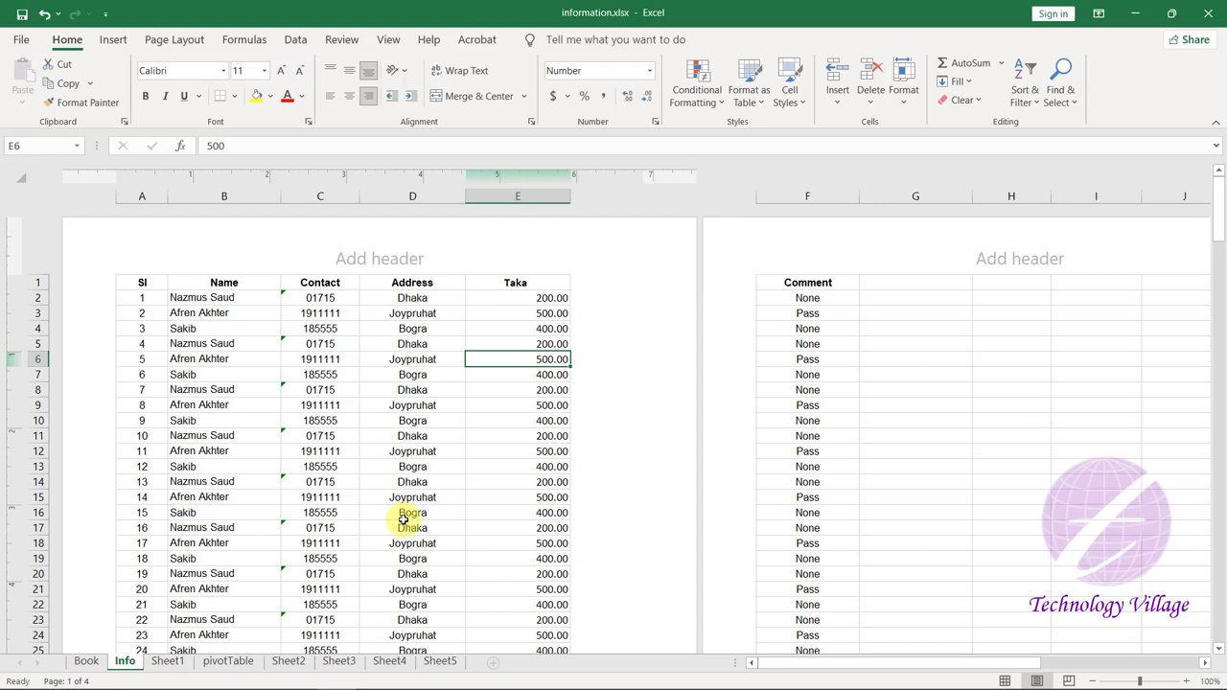
key("ctrl+p")
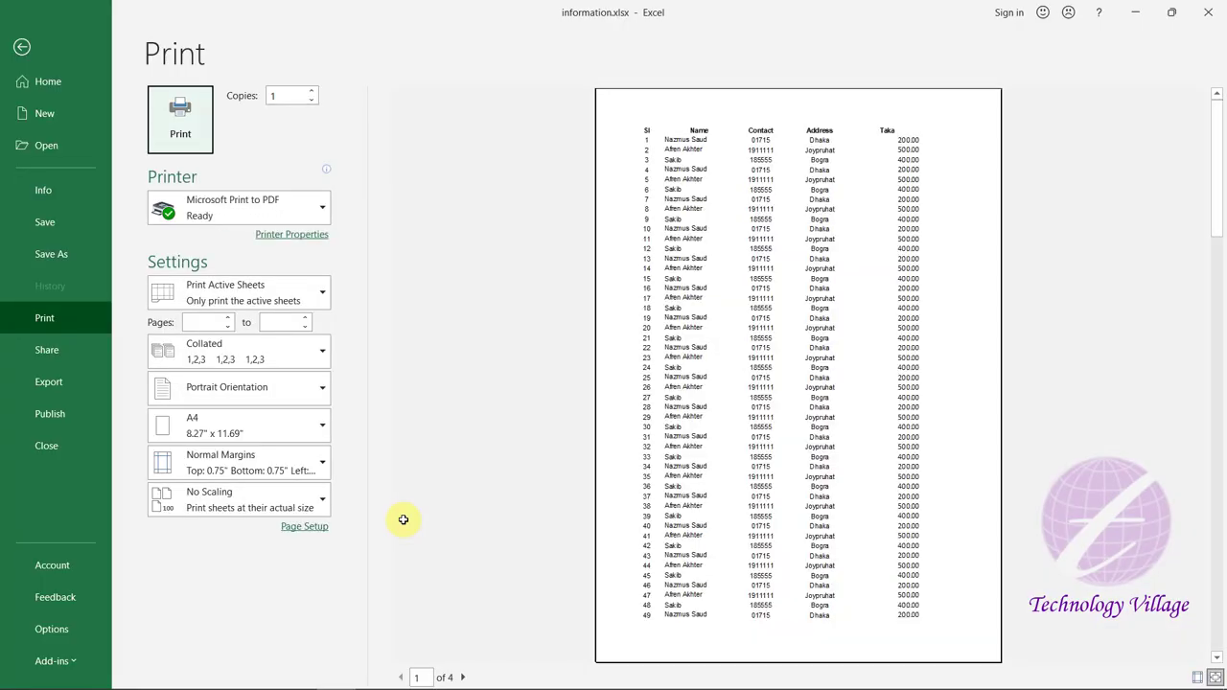
key("Escape")
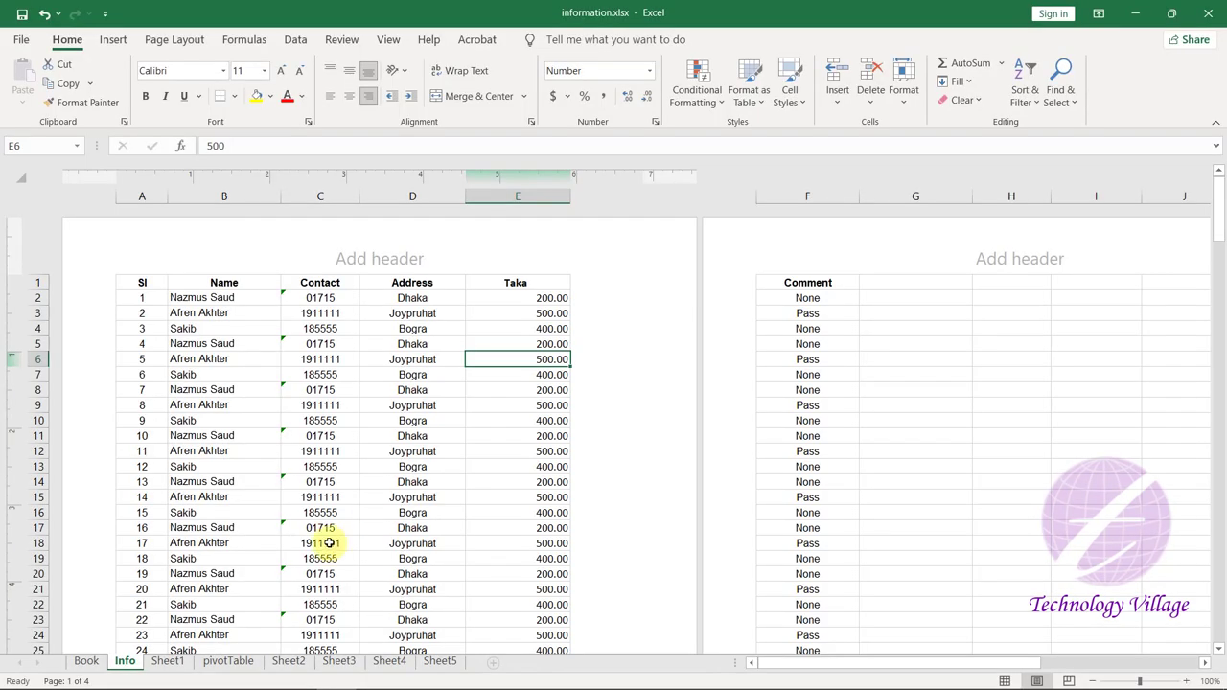